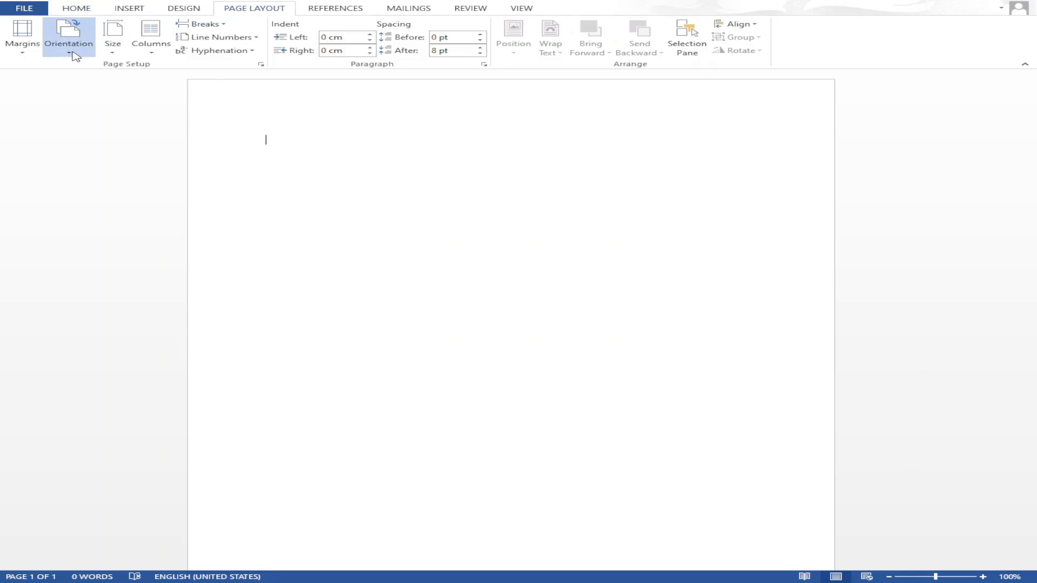
# - Switch the page to landscape orientation and bring up the Insert Picture dialog
pyautogui.click(93, 96)
pyautogui.moveTo(1034, 229); pyautogui.dragTo(988, 229)
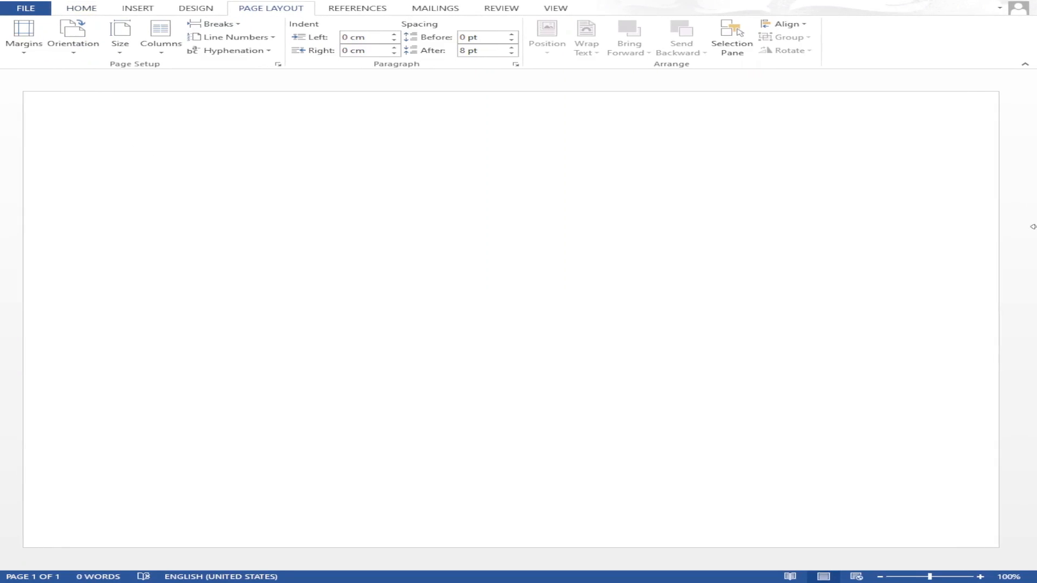
pyautogui.click(135, 7)
pyautogui.click(160, 35)
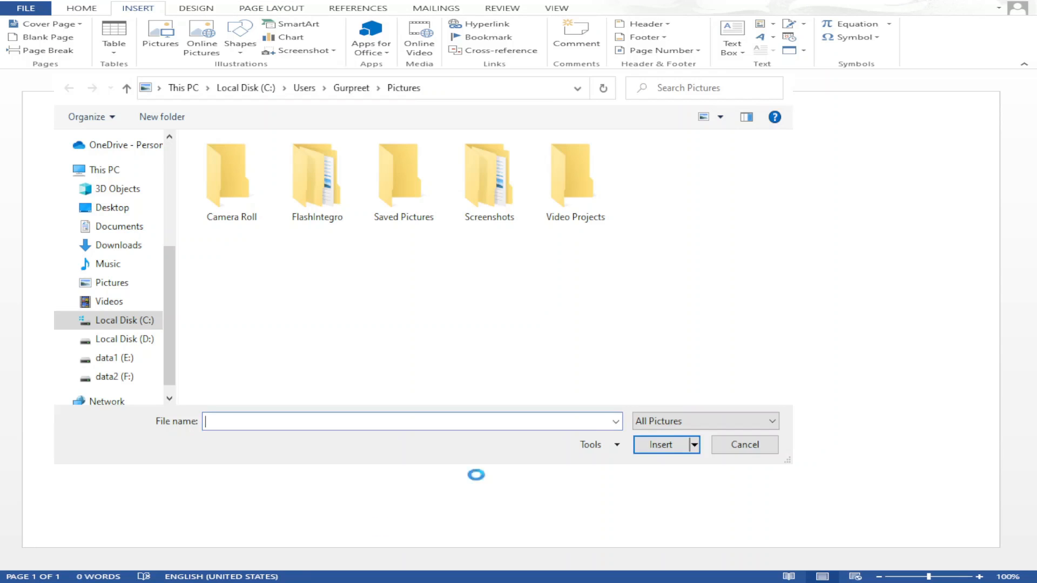
# - Insert the guitar image from the Desktop and set it to float with text wrapping
pyautogui.click(112, 208)
pyautogui.click(291, 303)
pyautogui.click(660, 445)
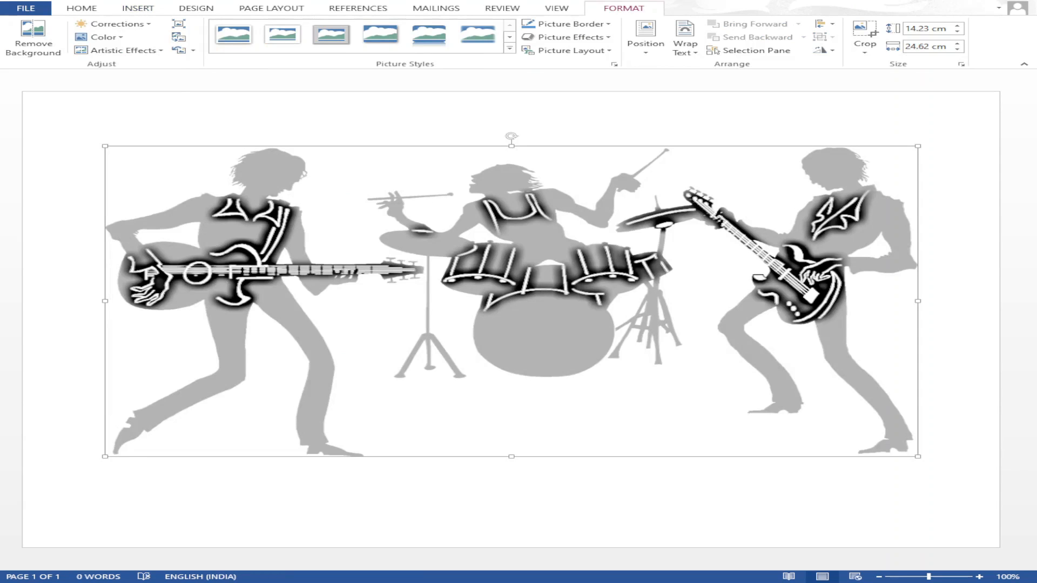
pyautogui.click(686, 50)
pyautogui.click(719, 115)
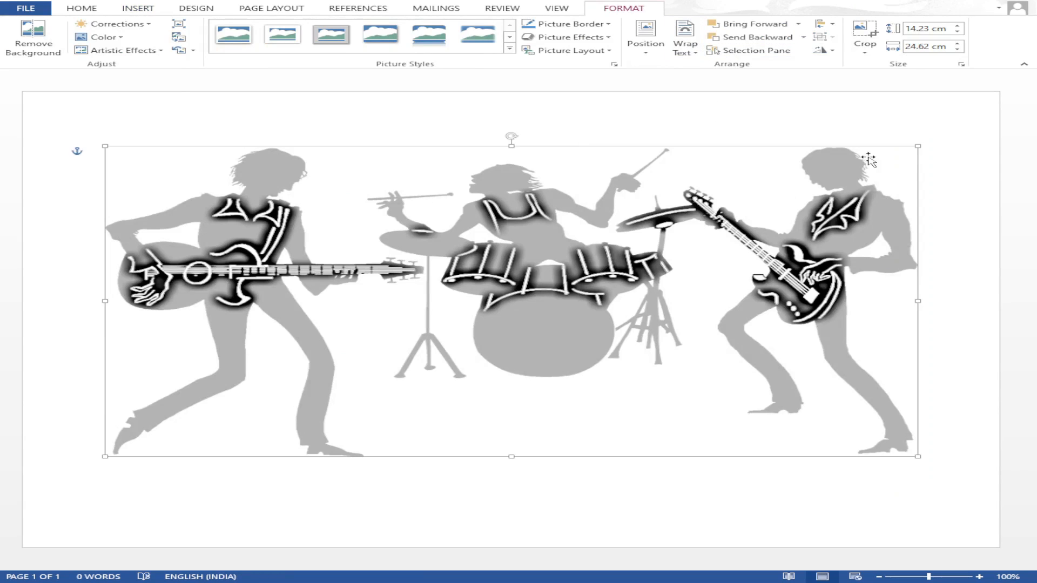
# - Enlarge the band picture to about 17.07 × 25.81 cm and enter footer editing
pyautogui.moveTo(918, 146); pyautogui.dragTo(956, 136)
pyautogui.moveTo(530, 471); pyautogui.dragTo(524, 518)
pyautogui.moveTo(539, 391); pyautogui.dragTo(522, 432)
pyautogui.click(783, 126)
pyautogui.click(614, 512)
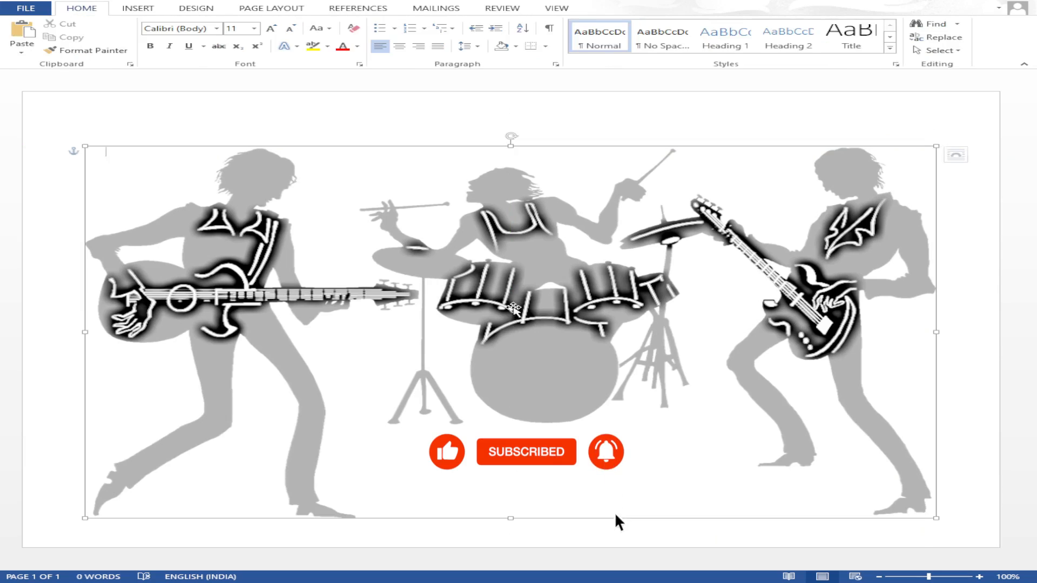
pyautogui.moveTo(511, 519); pyautogui.dragTo(512, 498)
pyautogui.doubleClick(502, 528)
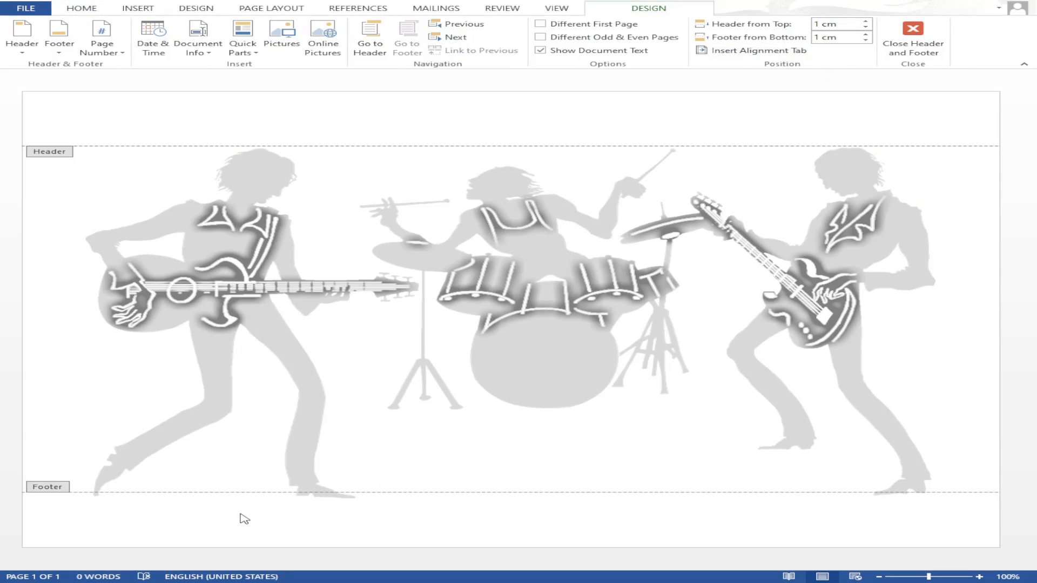
# - Add a bold footer line 'FOR MORE DETAILS CONTACT:' with the contact's name and phone, then lengthen the picture slightly
pyautogui.click(99, 9)
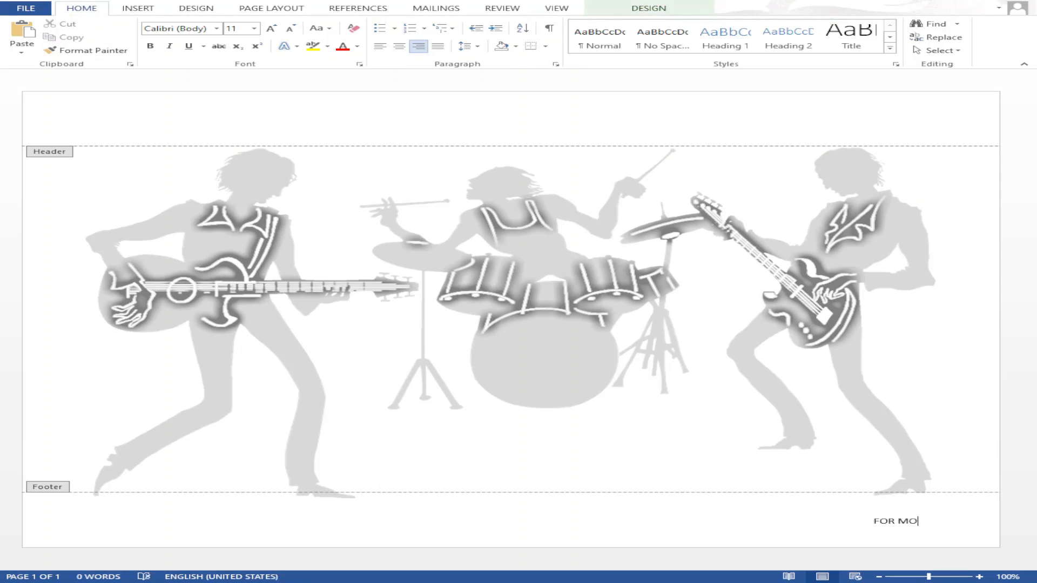
pyautogui.write('FOR MORE DETAILS CONTAC')
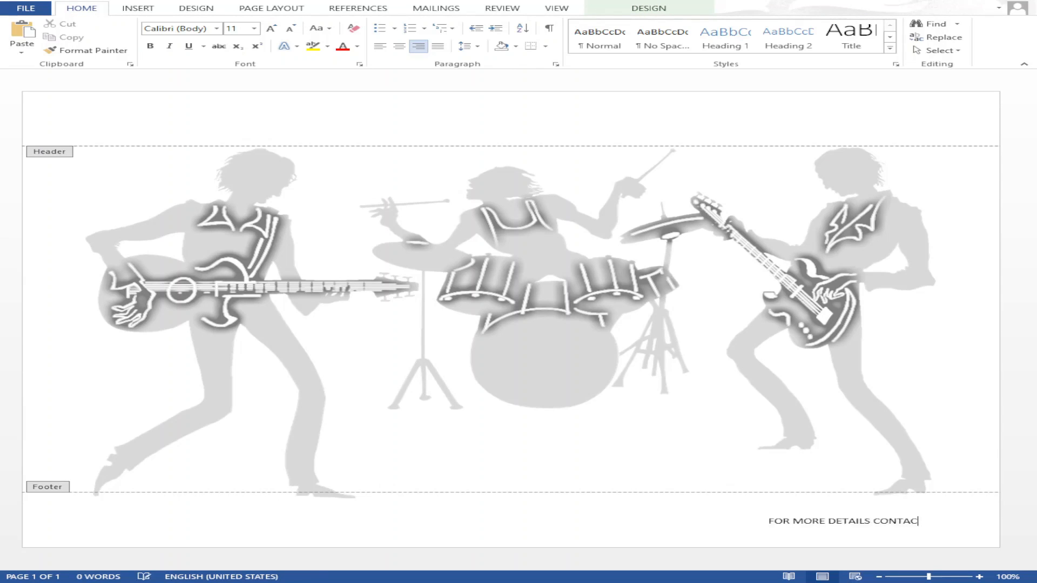
pyautogui.write('T: Mr. Shetty - ')
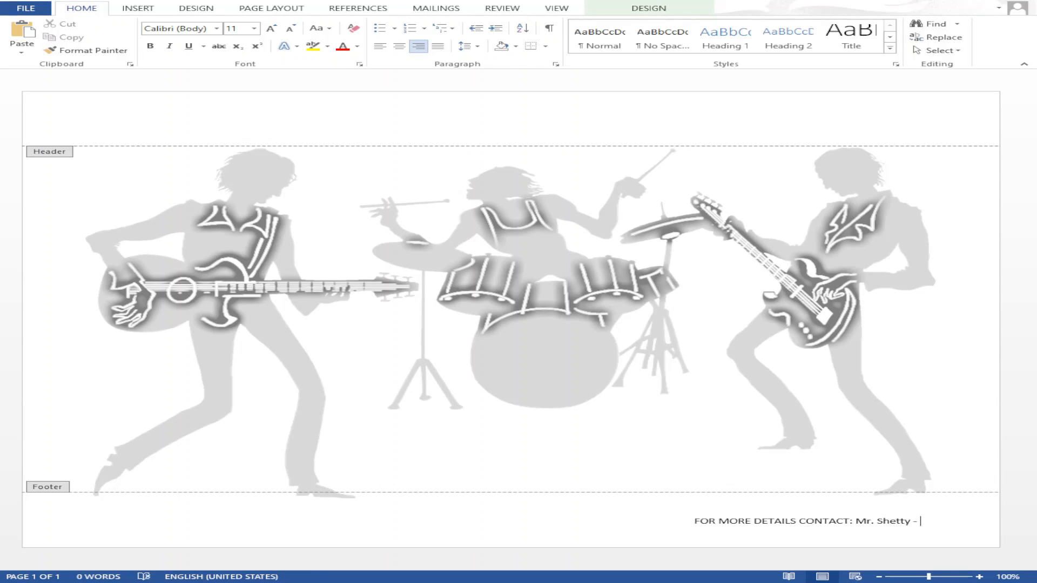
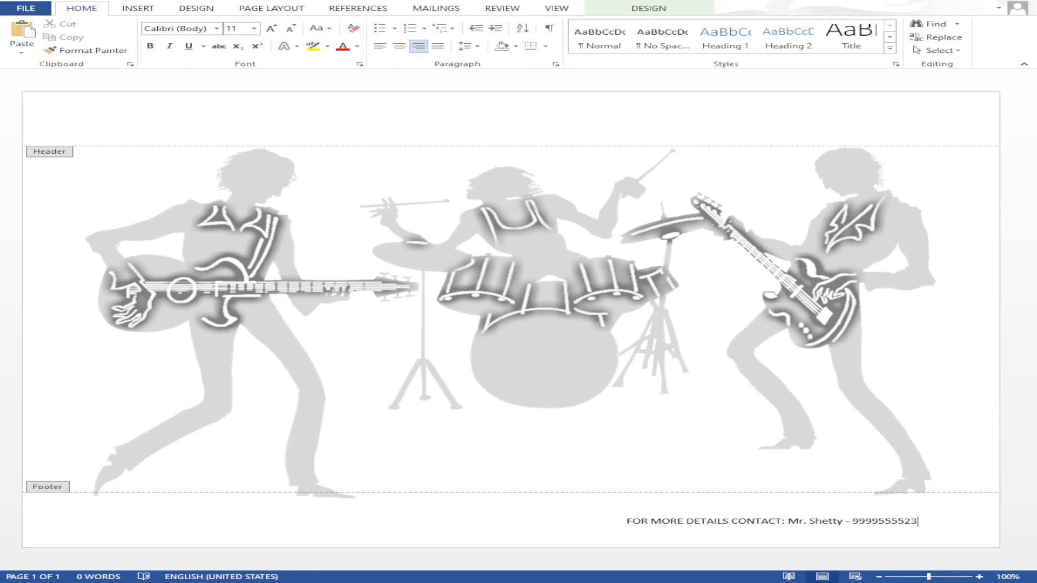
pyautogui.tripleClick(903, 531)
pyautogui.click(150, 47)
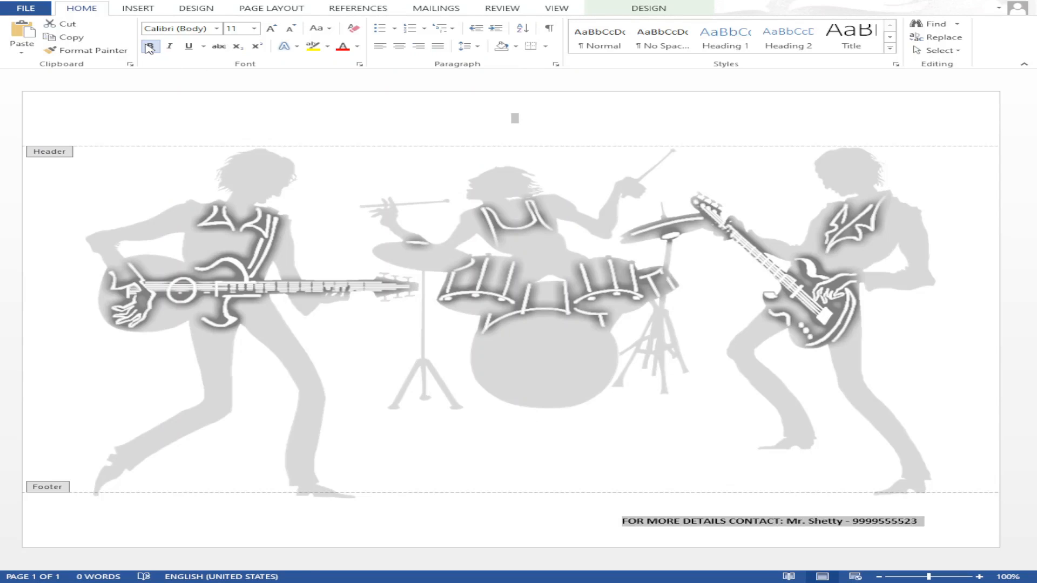
pyautogui.doubleClick(528, 437)
pyautogui.moveTo(510, 497); pyautogui.dragTo(513, 507)
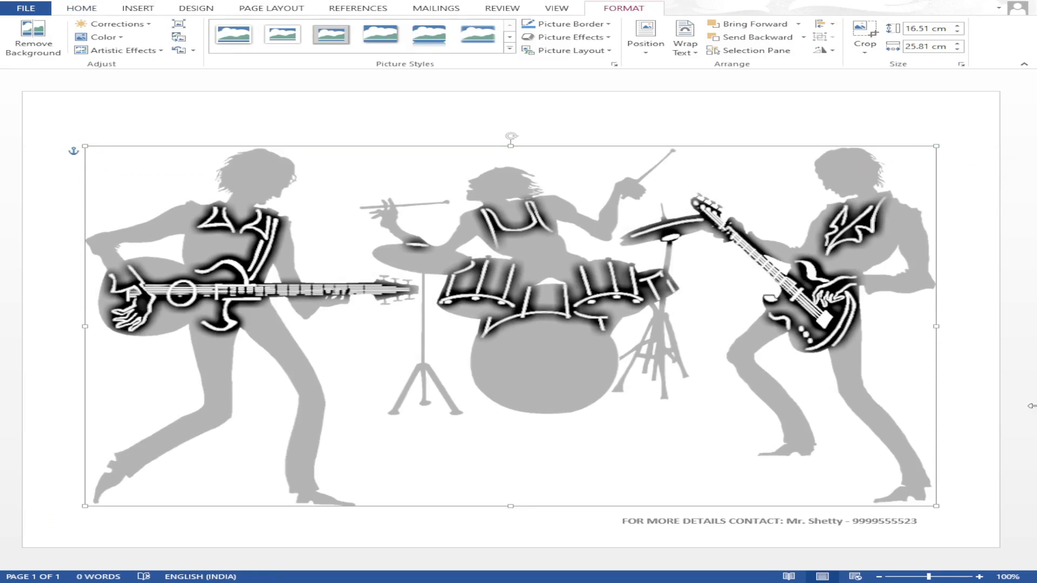
# - Widen the band picture to 26.31 cm and draw a 3.47 × 26.88 cm blue rectangle across its bottom
pyautogui.moveTo(84, 328); pyautogui.dragTo(69, 327)
pyautogui.moveTo(937, 326); pyautogui.dragTo(953, 326)
pyautogui.click(137, 8)
pyautogui.click(241, 38)
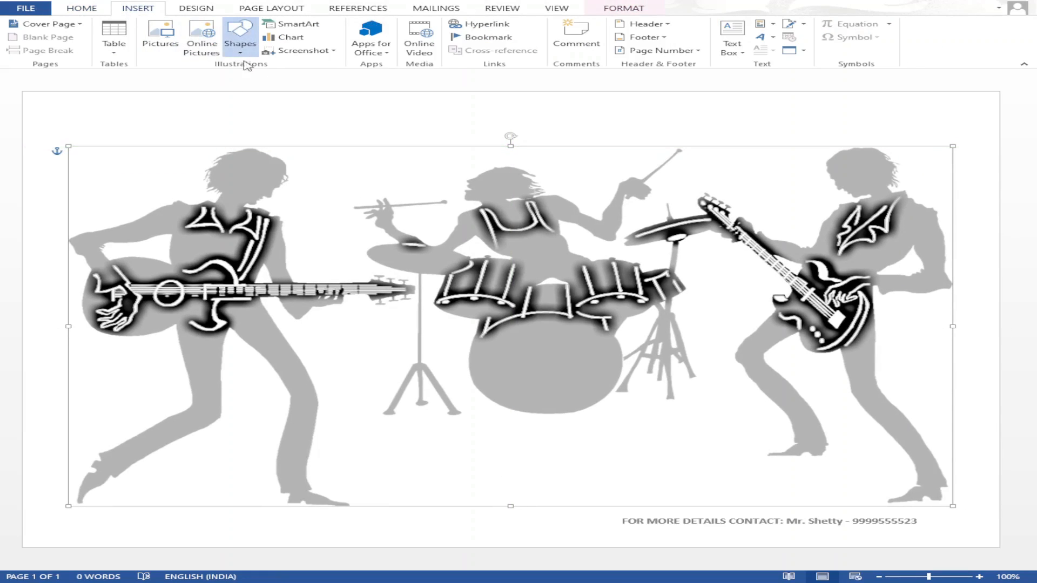
pyautogui.click(287, 84)
pyautogui.moveTo(67, 430)
pyautogui.mouseDown()
pyautogui.moveTo(644, 498)
pyautogui.moveTo(952, 507)
pyautogui.mouseUp()
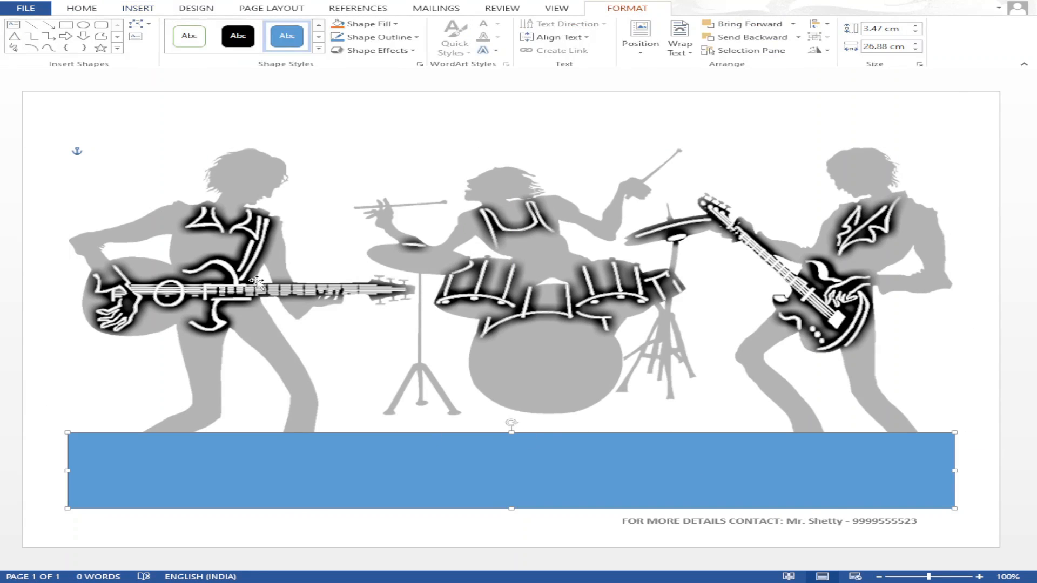
pyautogui.click(138, 8)
# - Insert an orange-outlined WordArt over the band picture and set it to Cooper Black
pyautogui.click(769, 42)
pyautogui.click(938, 134)
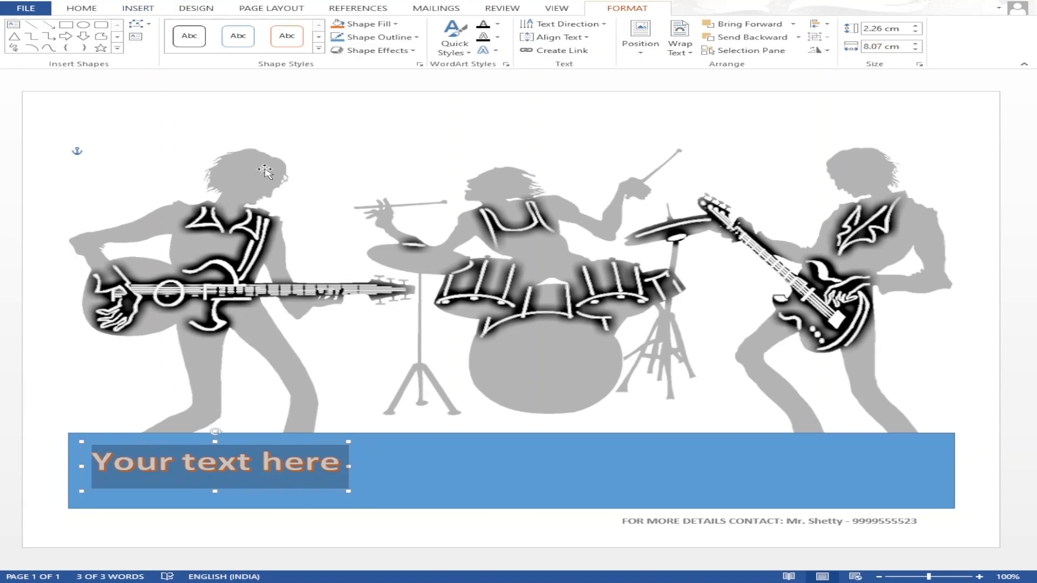
pyautogui.moveTo(276, 441); pyautogui.dragTo(433, 188)
pyautogui.click(82, 9)
pyautogui.click(216, 28)
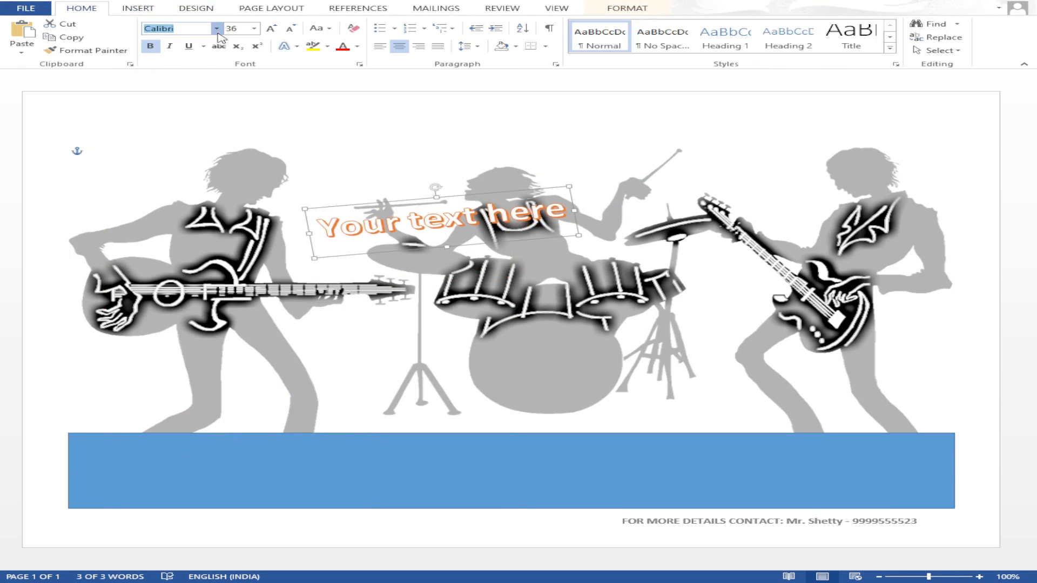
pyautogui.click(186, 92)
pyautogui.click(254, 29)
pyautogui.click(235, 202)
# - Type SUMMER CAMP at 62 pt and move the title left and up across the picture
pyautogui.write('SUMMER CAMP')
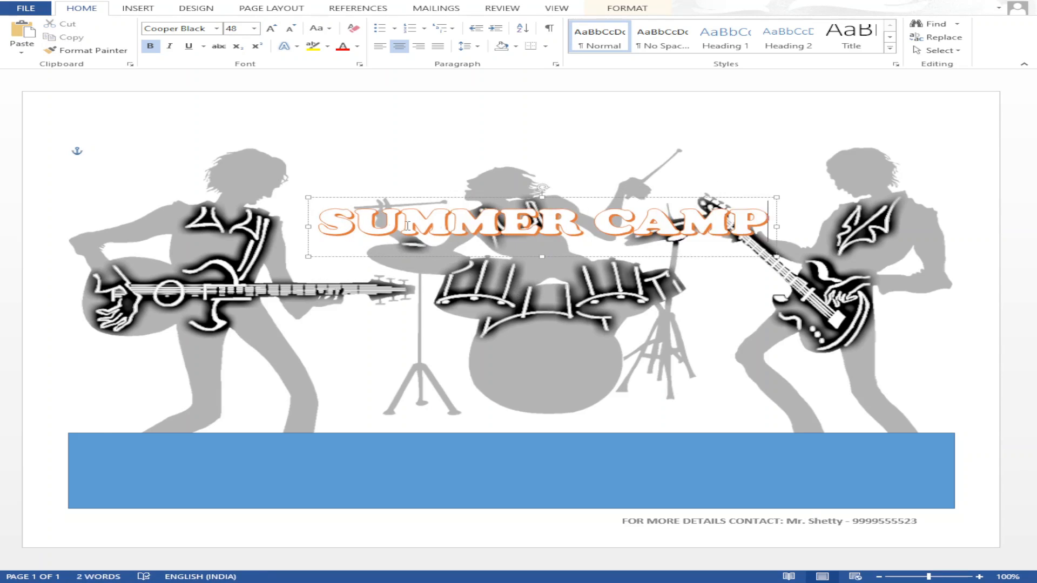
pyautogui.hotkey('ctrl', 'a')
pyautogui.press('Return')
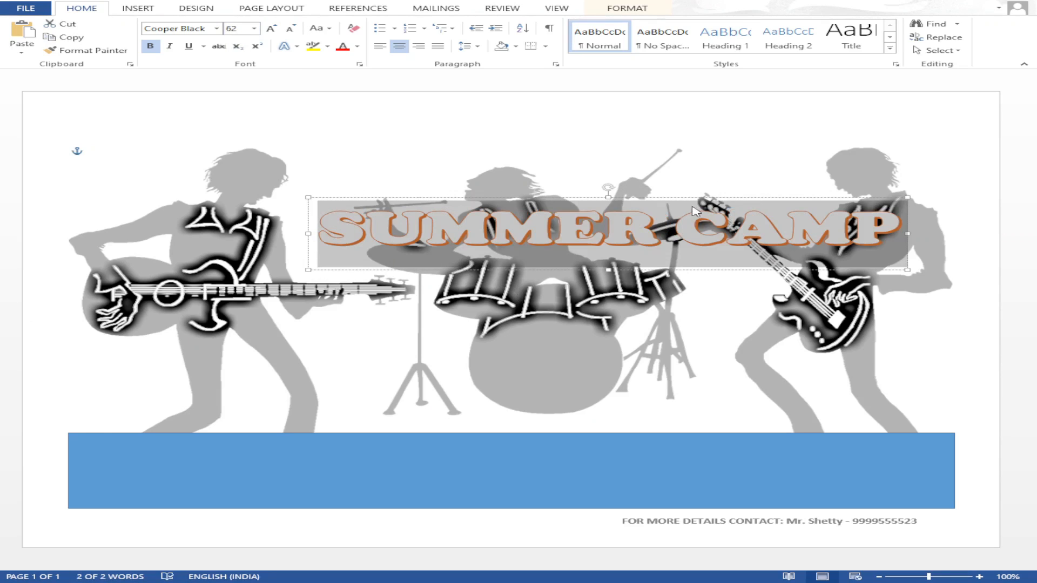
pyautogui.click(715, 189)
pyautogui.click(716, 196)
pyautogui.moveTo(718, 196); pyautogui.dragTo(556, 176)
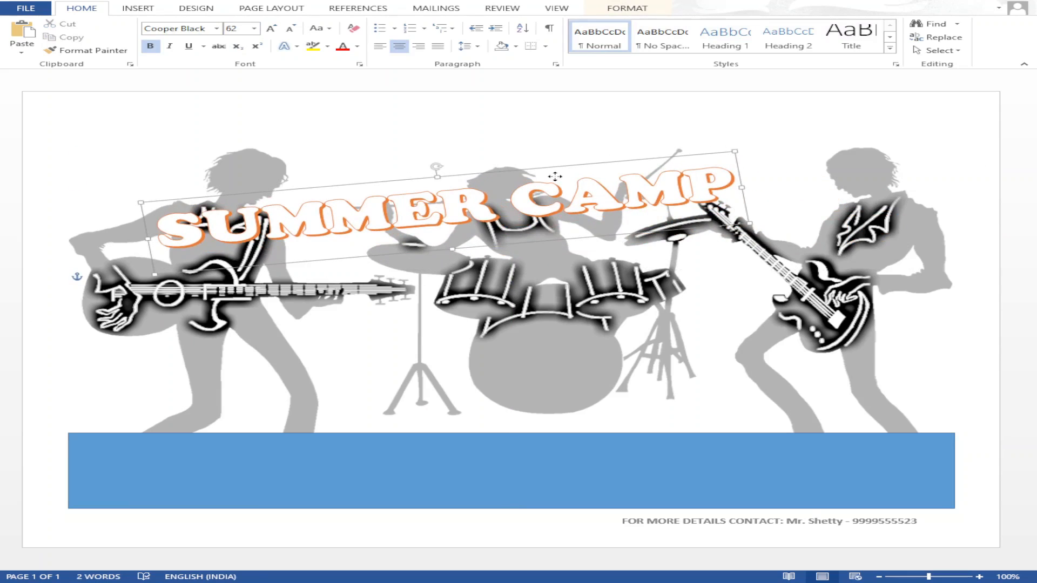
pyautogui.click(551, 267)
pyautogui.click(138, 8)
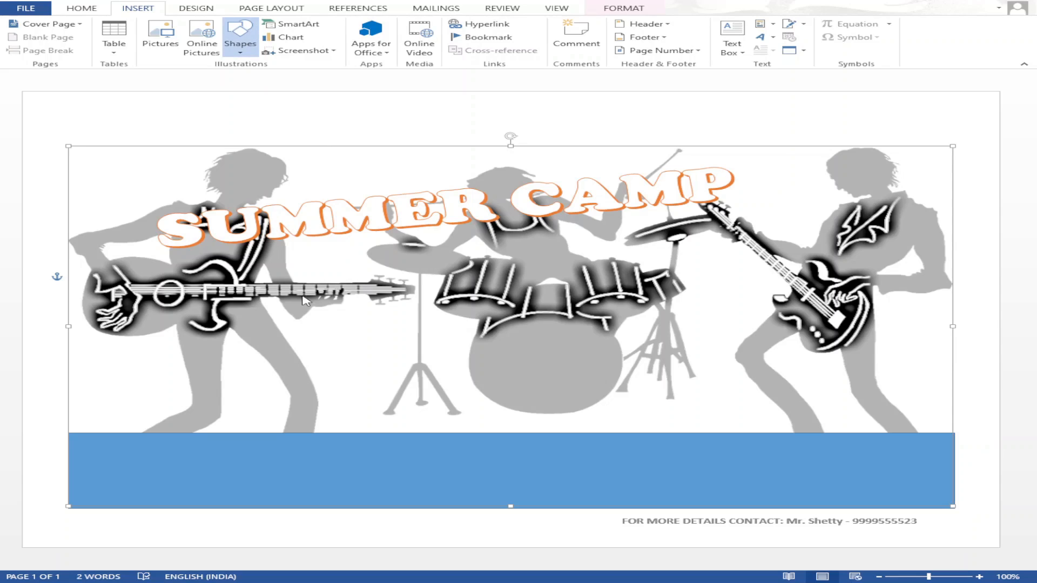
# - Draw a cloud at the upper right with a subtle gold style, placed behind the band picture
pyautogui.moveTo(747, 129)
pyautogui.mouseDown()
pyautogui.moveTo(894, 157)
pyautogui.moveTo(976, 225)
pyautogui.mouseUp()
pyautogui.click(319, 51)
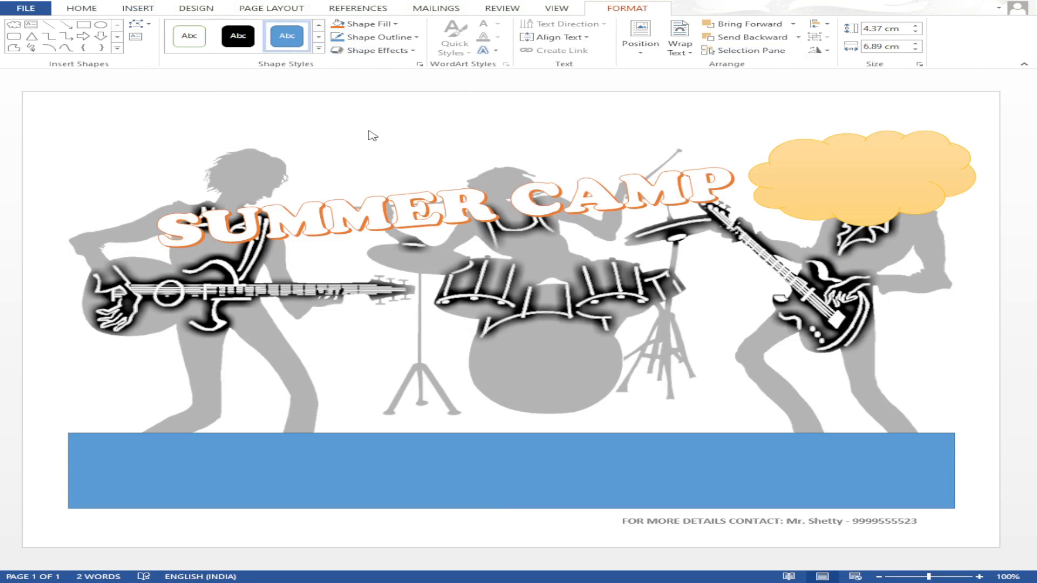
pyautogui.click(371, 134)
pyautogui.click(679, 48)
pyautogui.click(711, 137)
pyautogui.moveTo(906, 129); pyautogui.dragTo(896, 124)
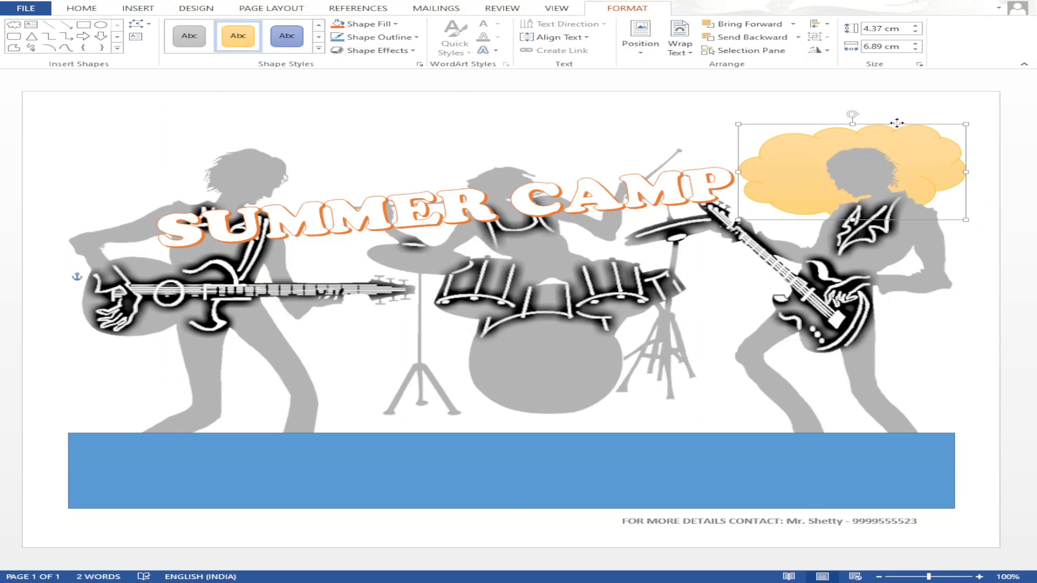
pyautogui.click(873, 254)
# - Add a bold two-line FUN DURING HOLIDAYS WordArt, slightly rotated, and set it on the cloud
pyautogui.click(122, 10)
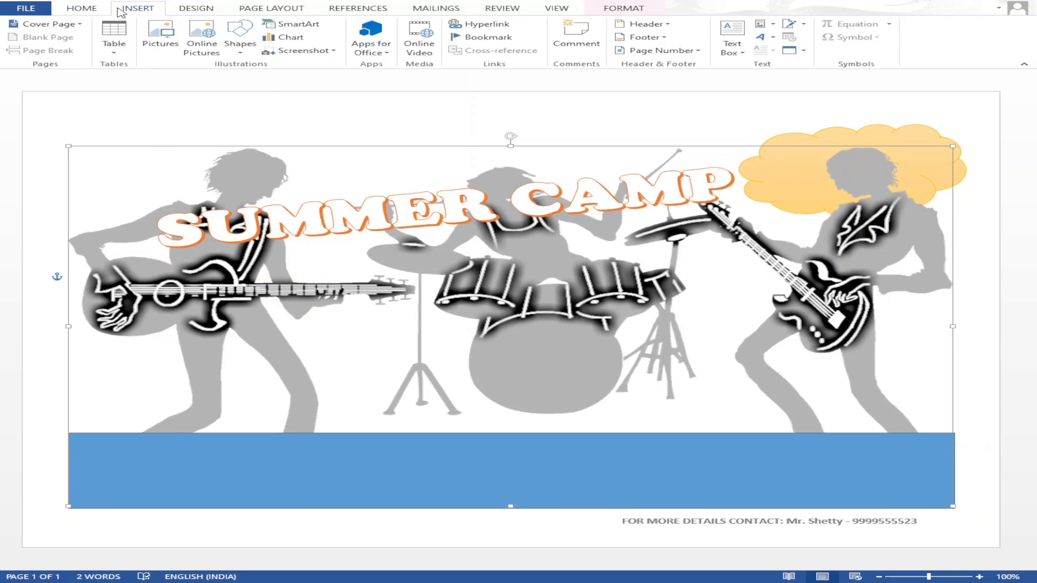
pyautogui.click(915, 126)
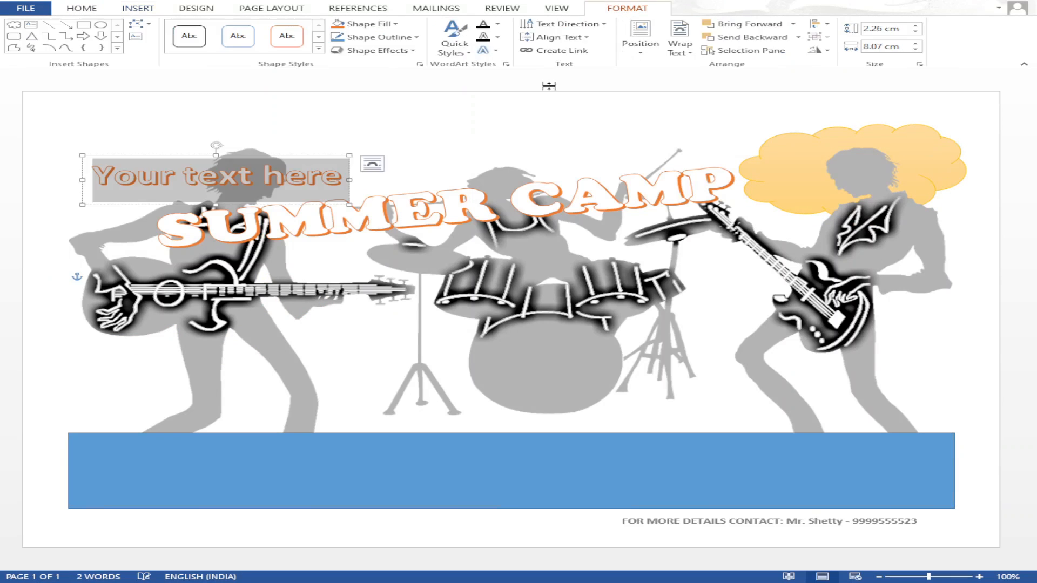
pyautogui.write('FUN DURING HOLIDAYS')
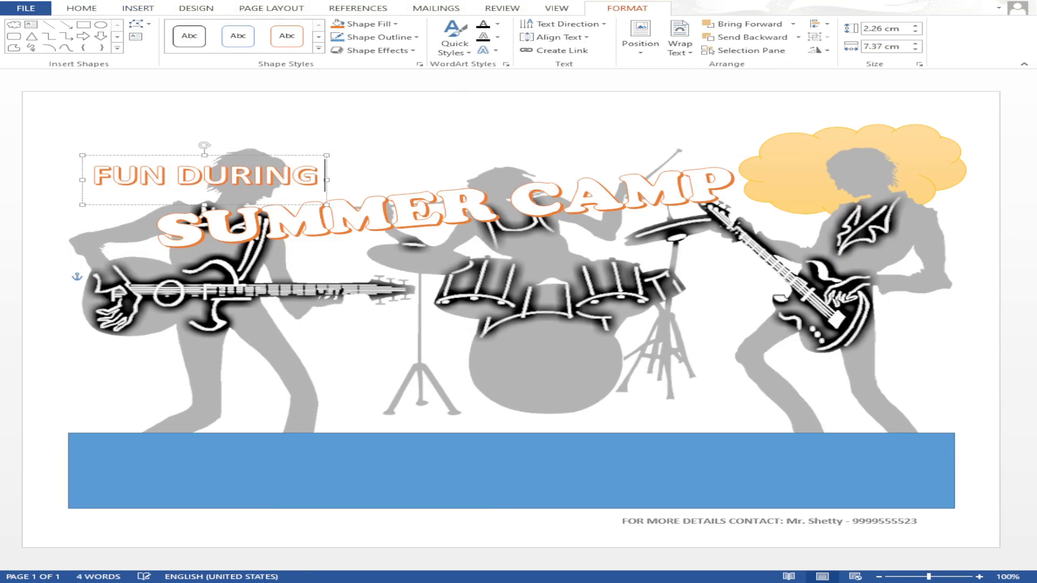
pyautogui.click(332, 174)
pyautogui.press('Return')
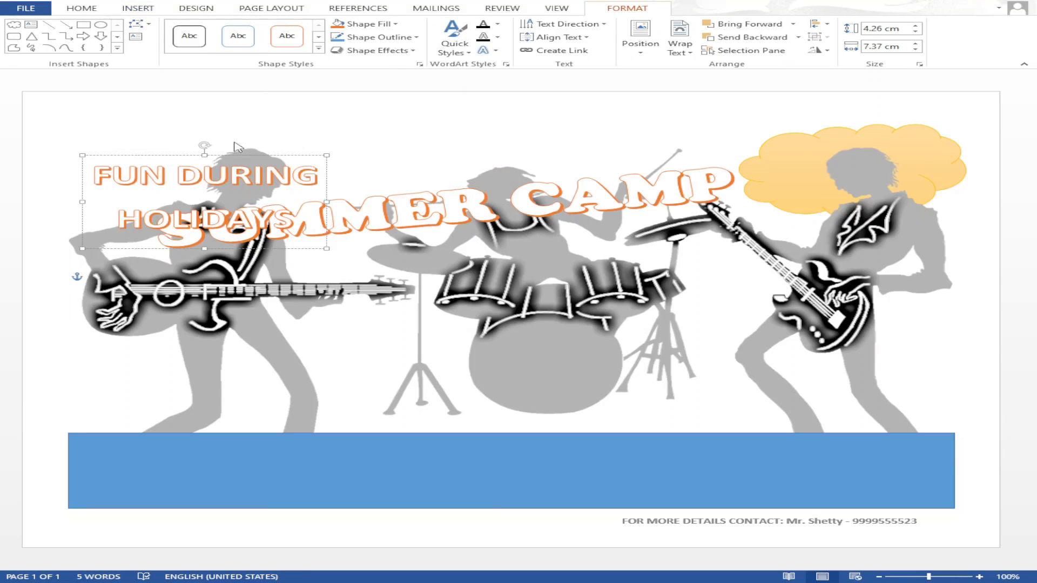
pyautogui.moveTo(204, 145); pyautogui.dragTo(195, 144)
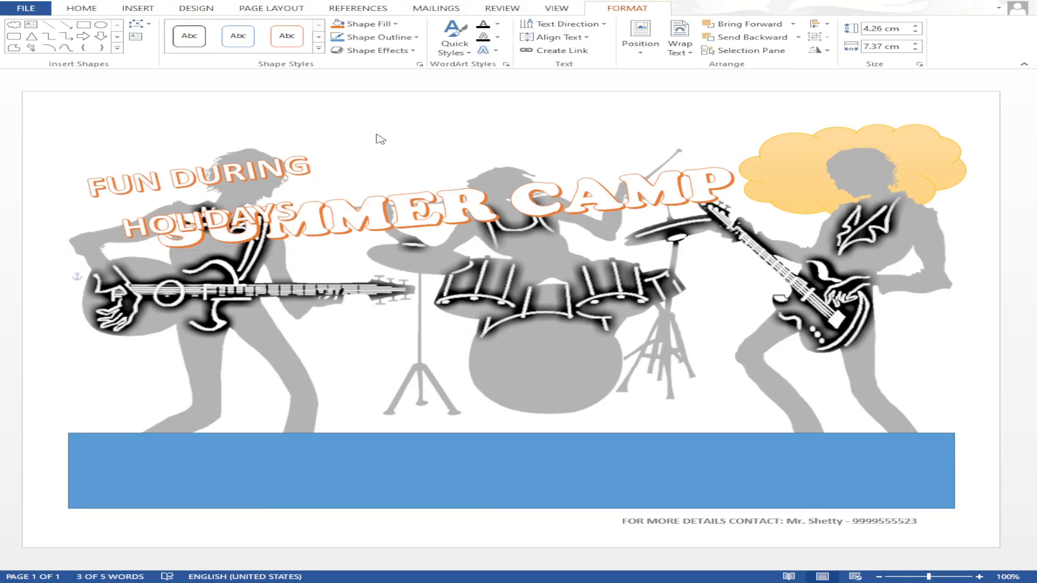
pyautogui.moveTo(295, 142); pyautogui.dragTo(928, 138)
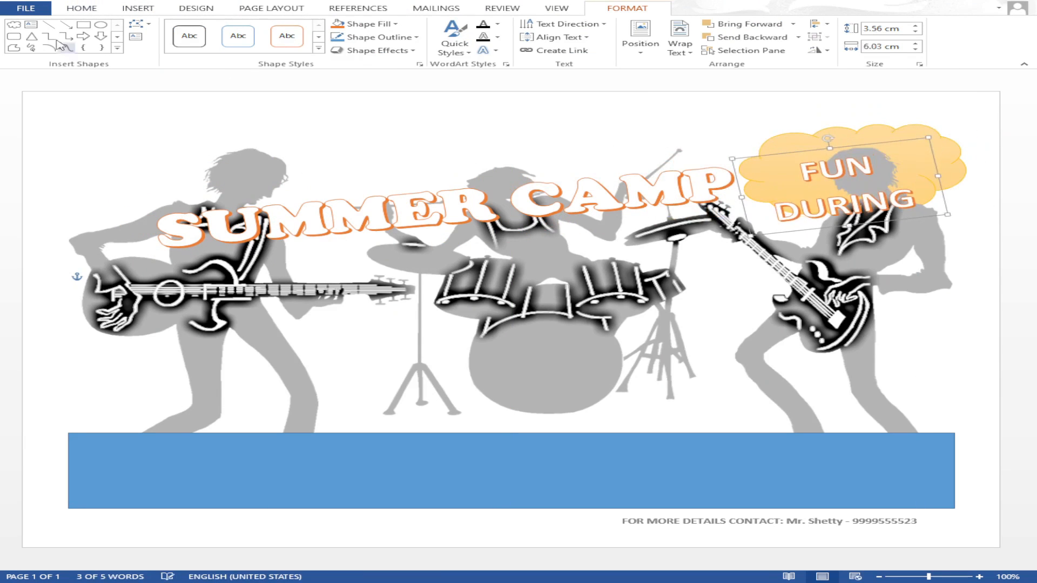
pyautogui.click(82, 8)
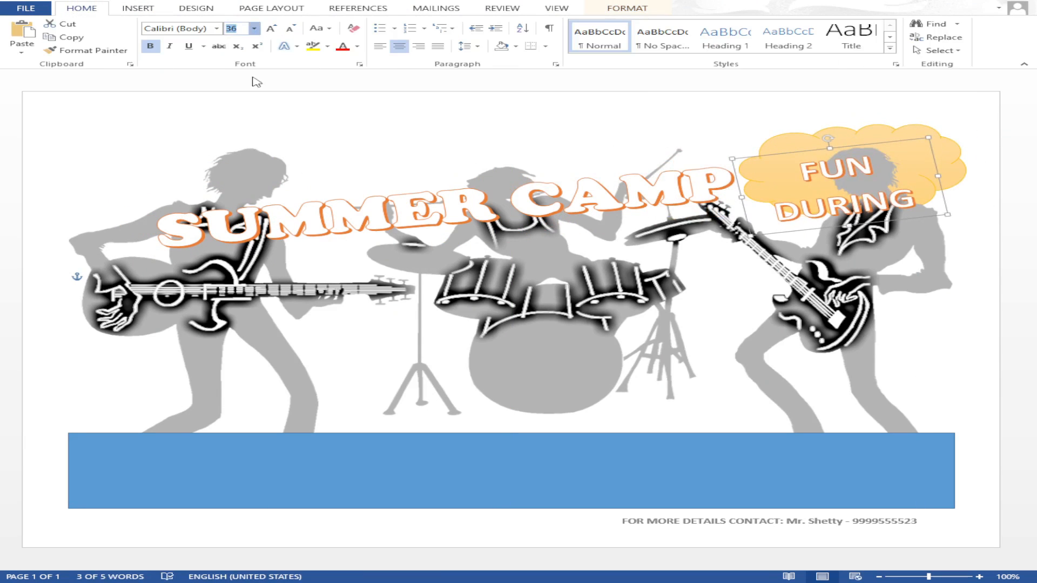
pyautogui.click(151, 46)
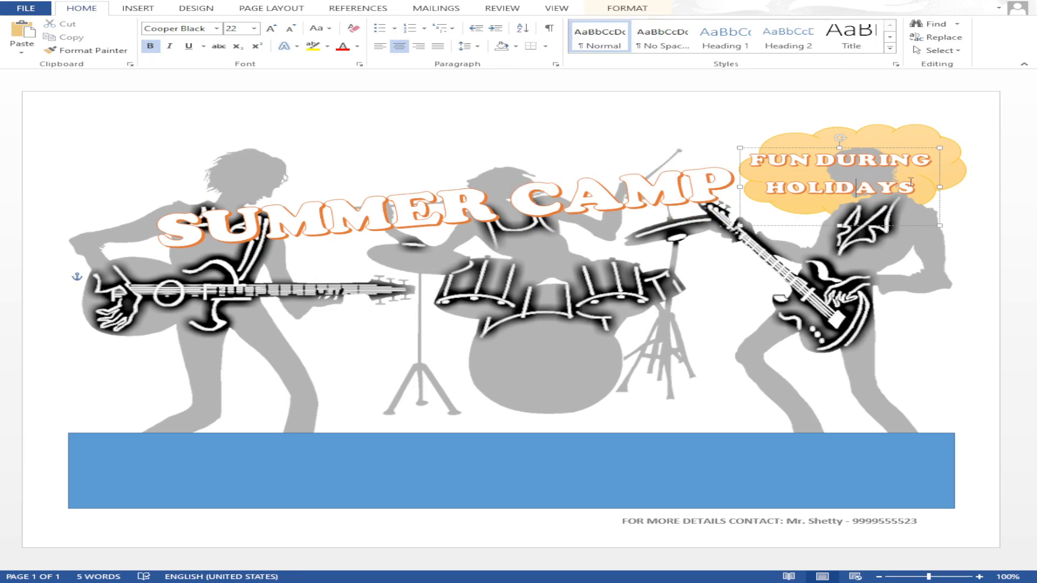
pyautogui.moveTo(905, 145); pyautogui.dragTo(924, 145)
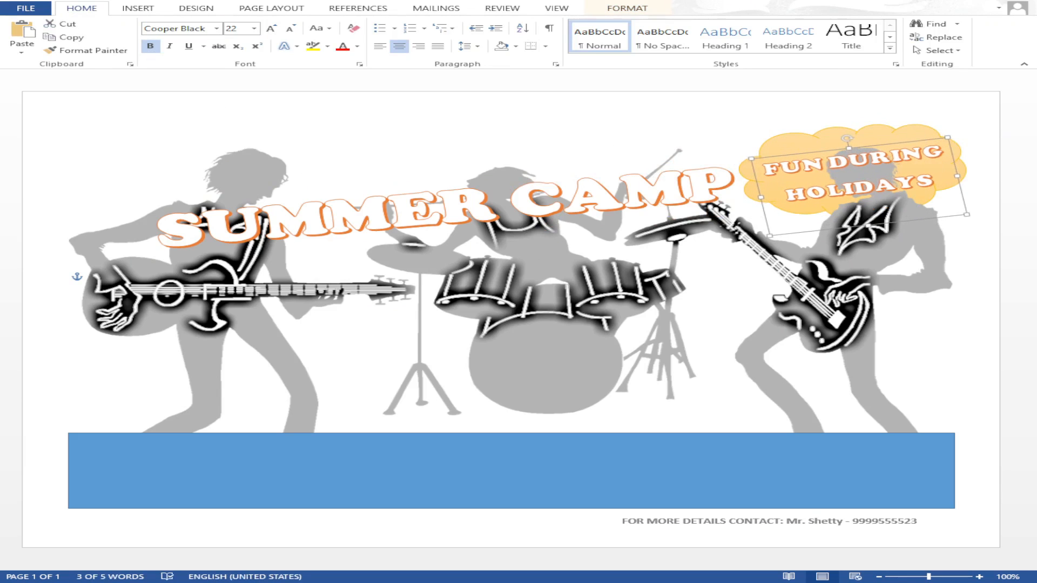
# - Try glow and clear-formatting effects on the slogan lettering
pyautogui.click(662, 197)
pyautogui.click(669, 49)
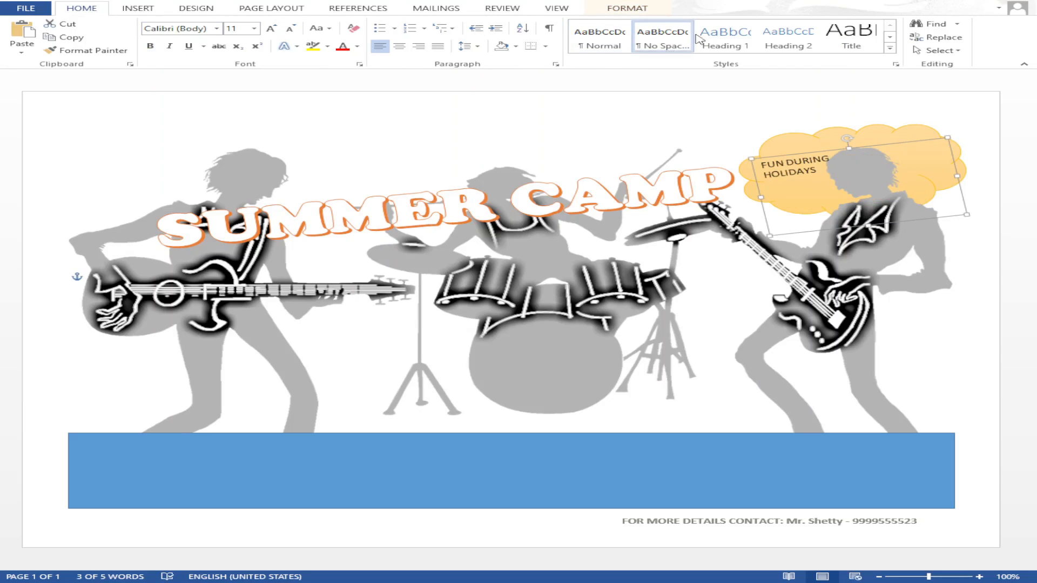
pyautogui.click(608, 7)
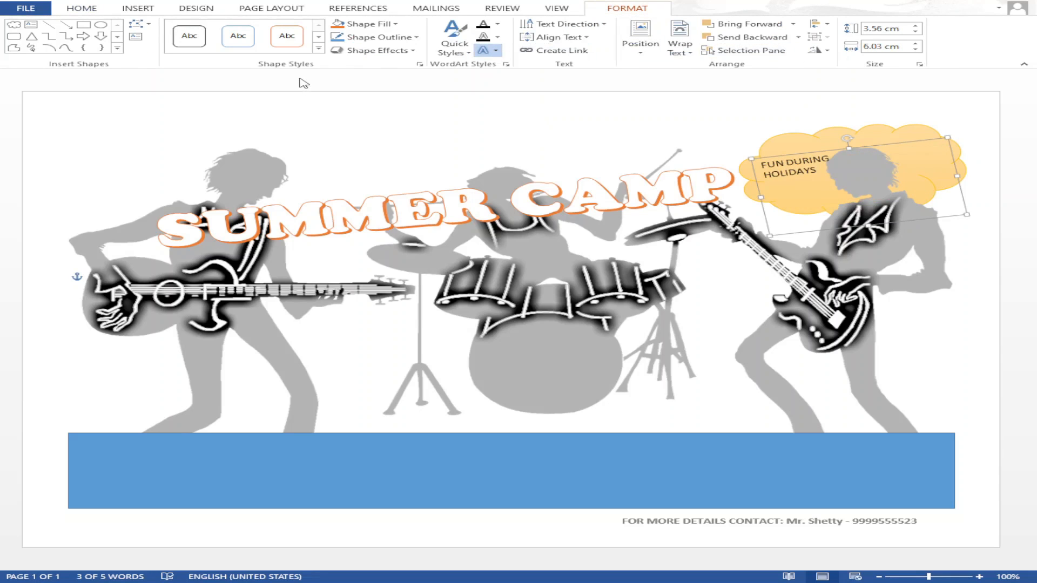
pyautogui.click(81, 8)
pyautogui.click(136, 8)
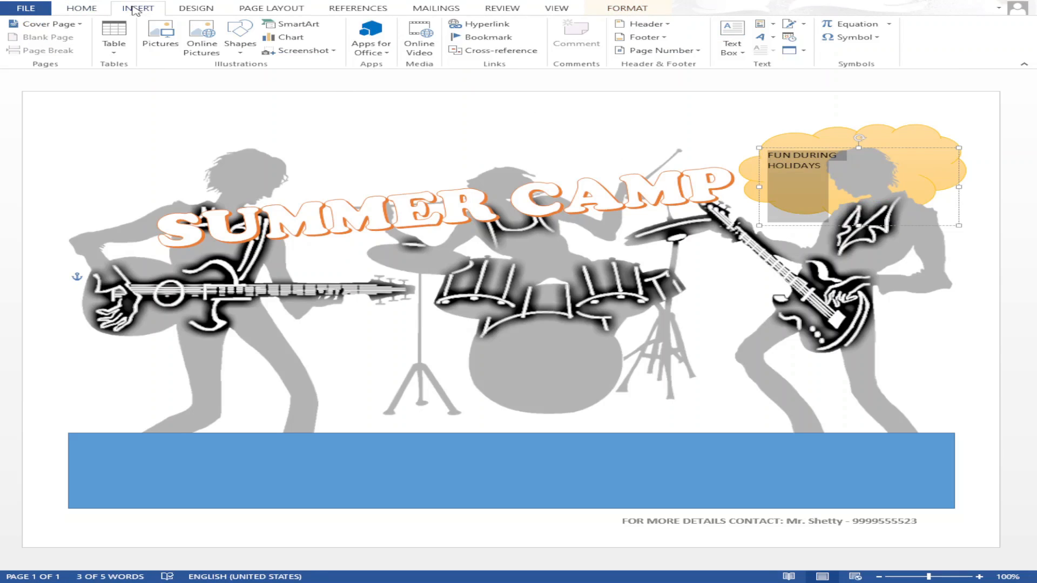
# - Insert a new slogan WordArt over the drums and delete the cloud's original slogan text
pyautogui.click(930, 134)
pyautogui.click(838, 233)
pyautogui.click(807, 163)
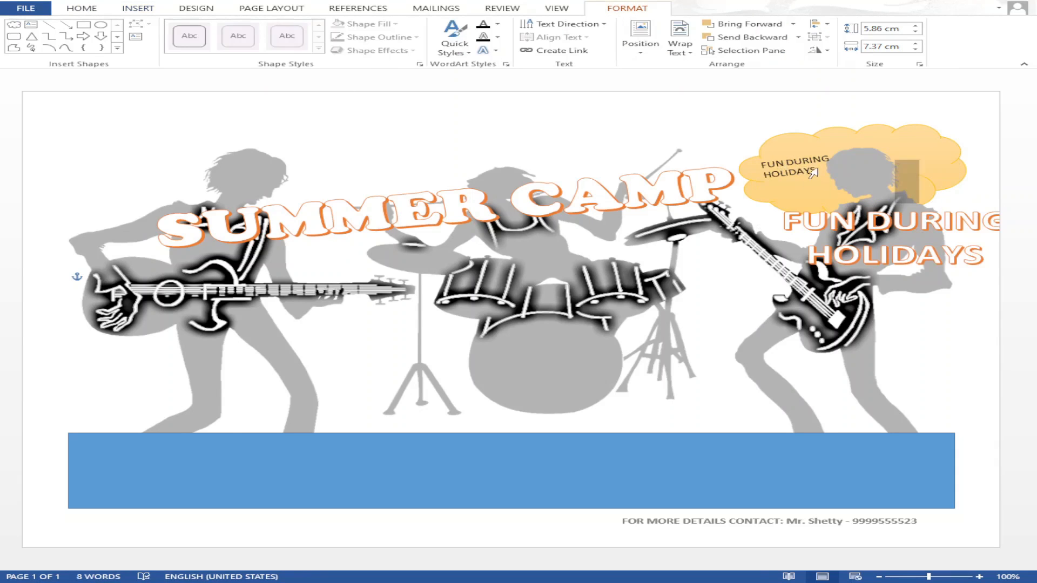
pyautogui.moveTo(821, 154); pyautogui.dragTo(570, 172)
pyautogui.click(785, 153)
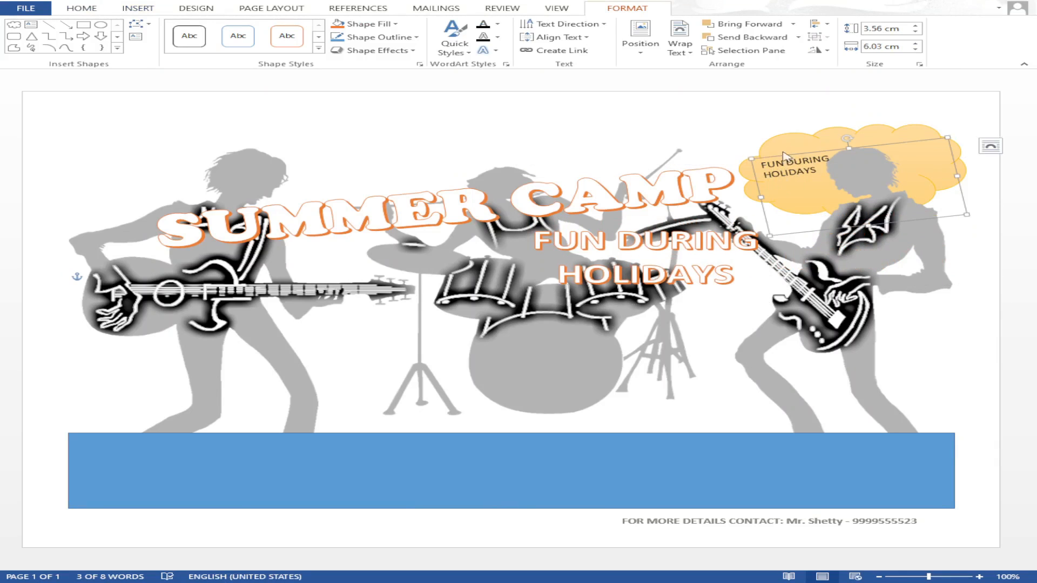
pyautogui.press('Delete')
# - Tilt the new slogan, move it onto the cloud, and shrink its font to 26
pyautogui.click(697, 240)
pyautogui.moveTo(646, 167); pyautogui.dragTo(621, 169)
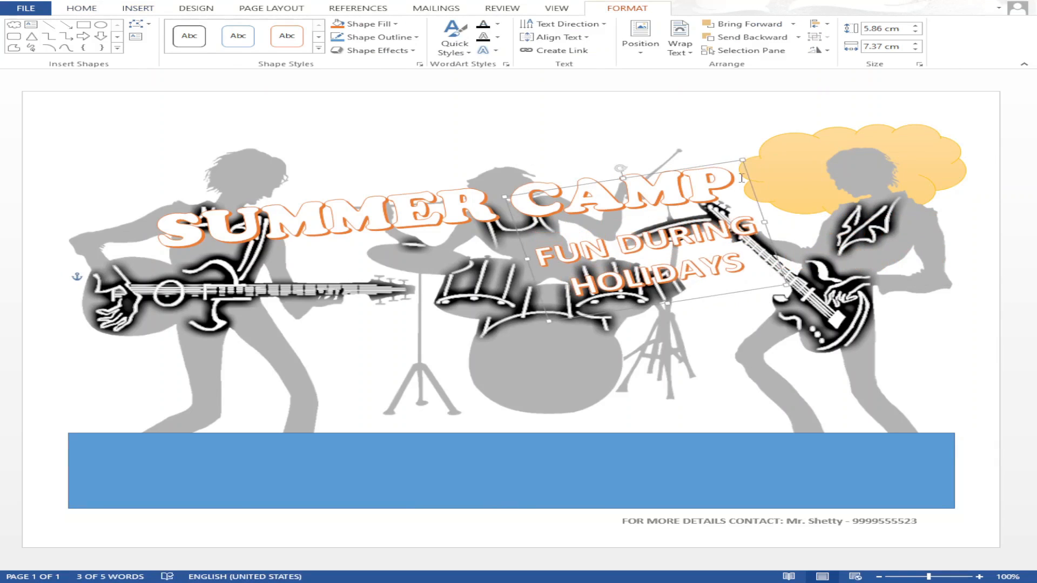
pyautogui.moveTo(754, 181); pyautogui.dragTo(953, 94)
pyautogui.click(82, 8)
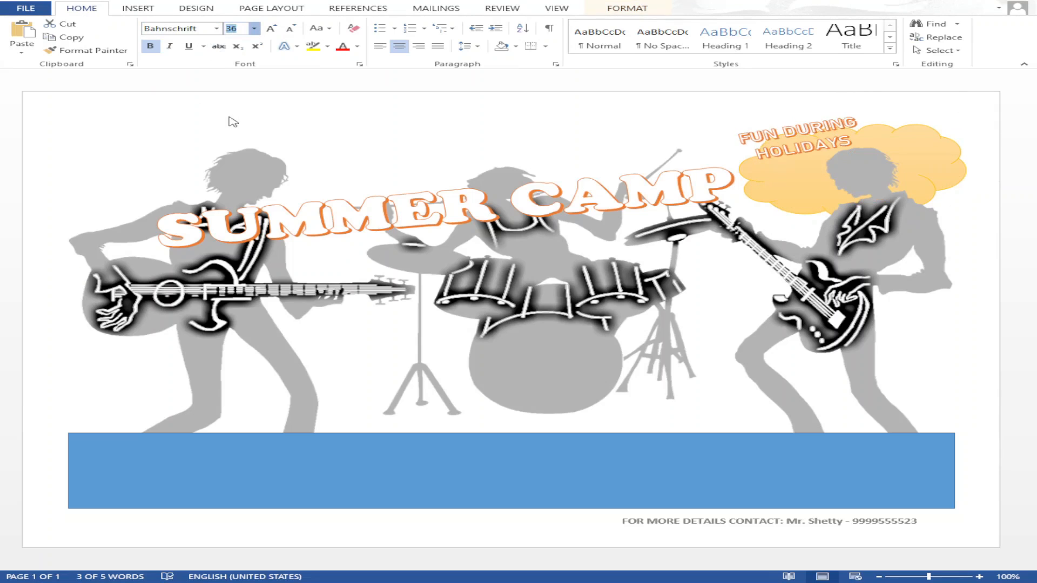
pyautogui.click(245, 169)
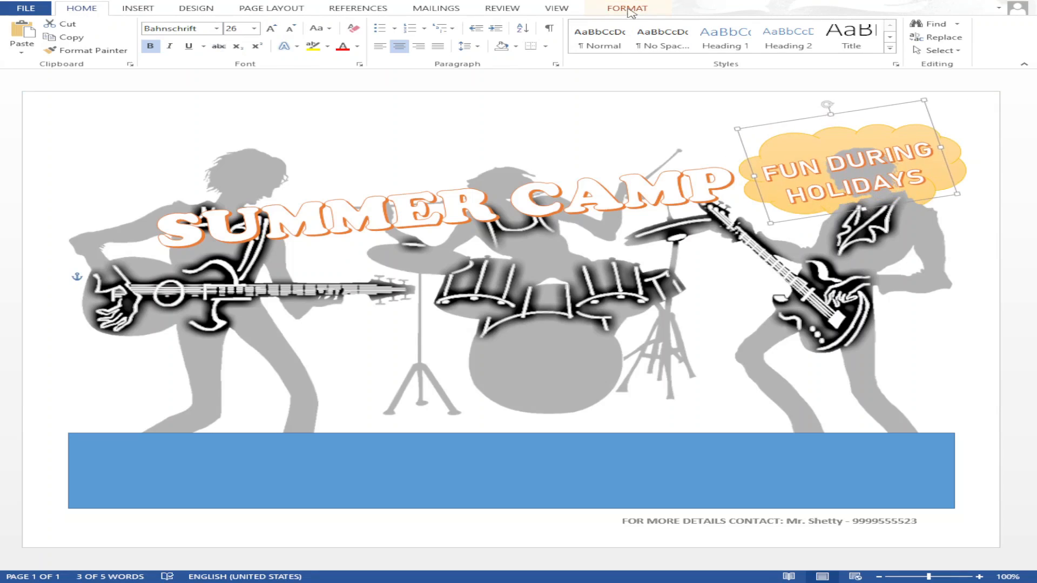
pyautogui.click(818, 115)
pyautogui.moveTo(817, 161); pyautogui.dragTo(639, 121)
pyautogui.hotkey('ctrl', 'z')
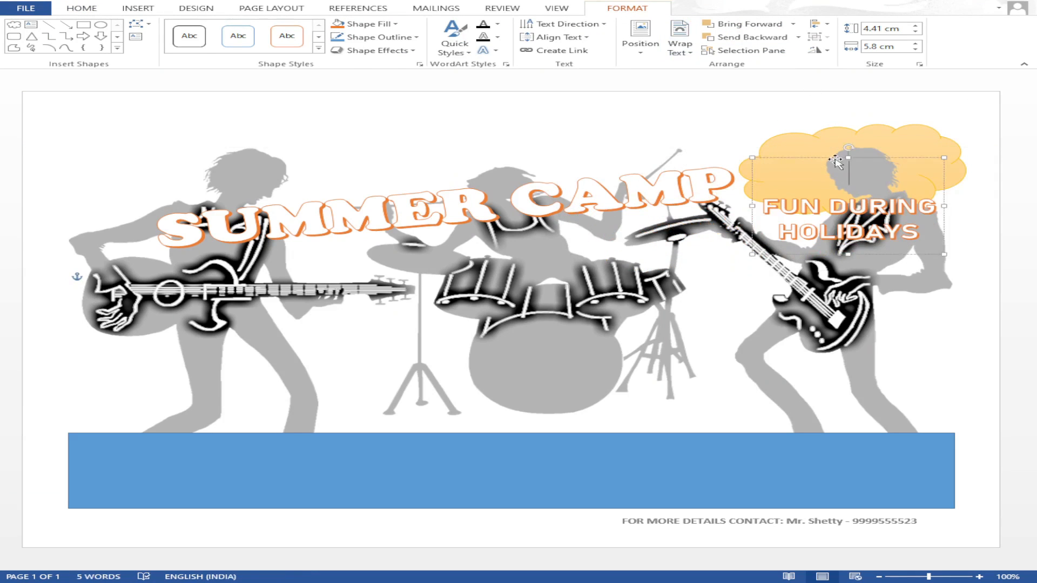
pyautogui.moveTo(827, 159); pyautogui.dragTo(785, 130)
pyautogui.hotkey('ctrl', 'z')
# - Resize the slogan from its corner, then delete the slogan WordArt
pyautogui.click(924, 222)
pyautogui.click(924, 221)
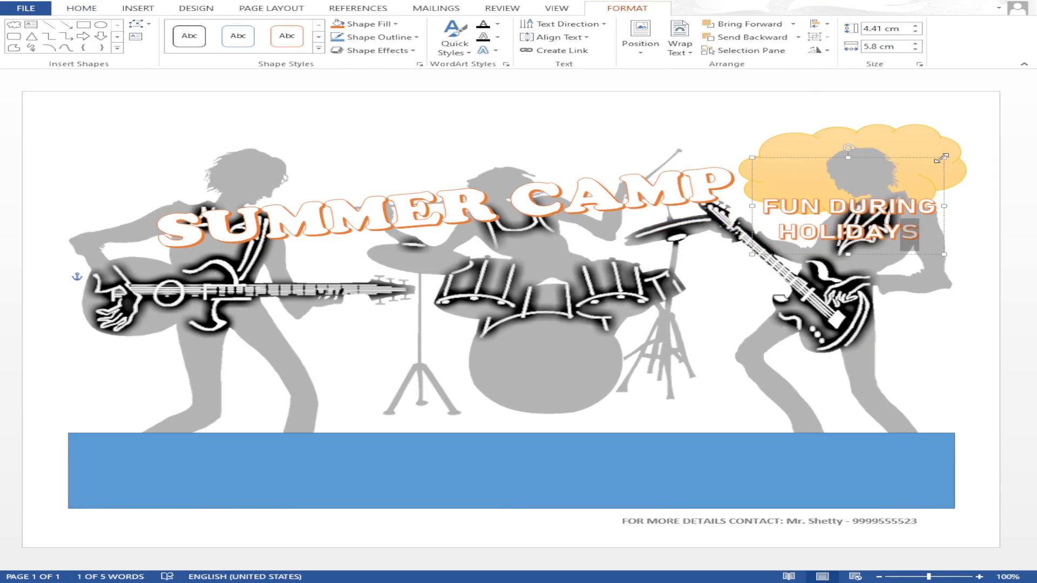
pyautogui.moveTo(940, 158); pyautogui.dragTo(914, 104)
pyautogui.press('Delete')
pyautogui.click(136, 9)
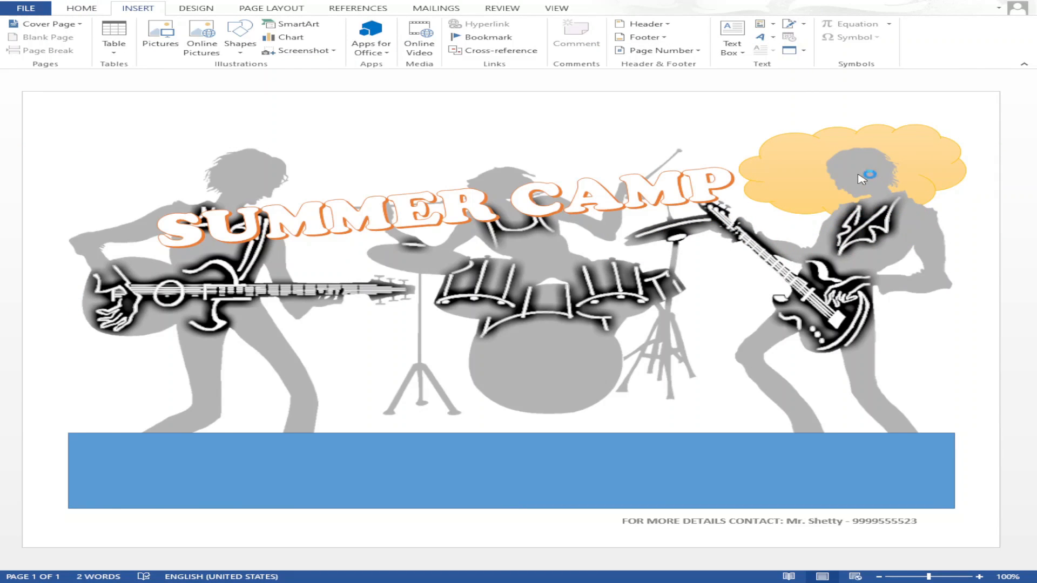
# - Insert a new WordArt reading FUN DURING / HOLIDAYS on two lines, tilted slightly
pyautogui.click(782, 37)
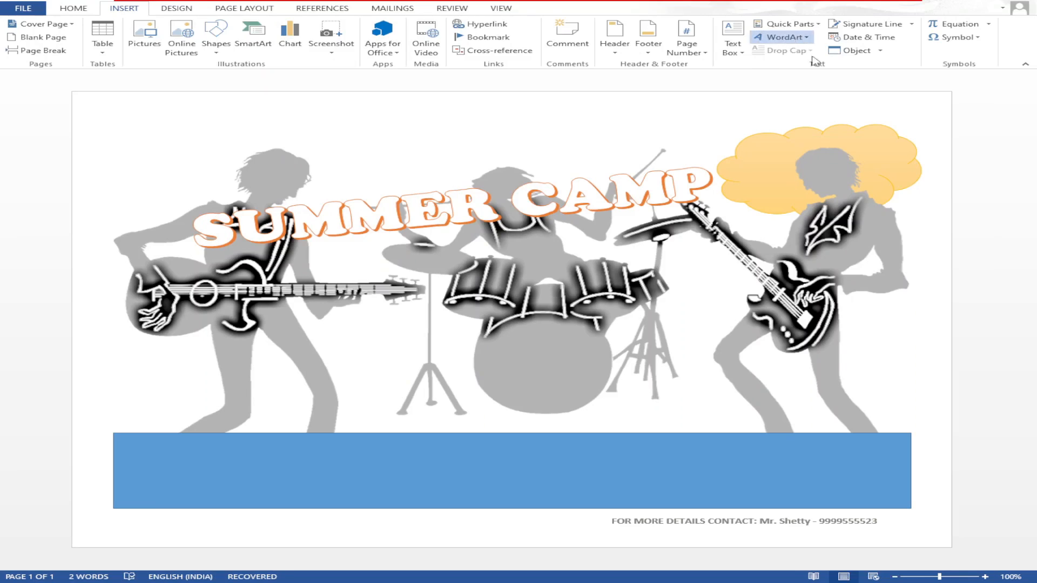
pyautogui.click(756, 167)
pyautogui.write('FUN LEA')
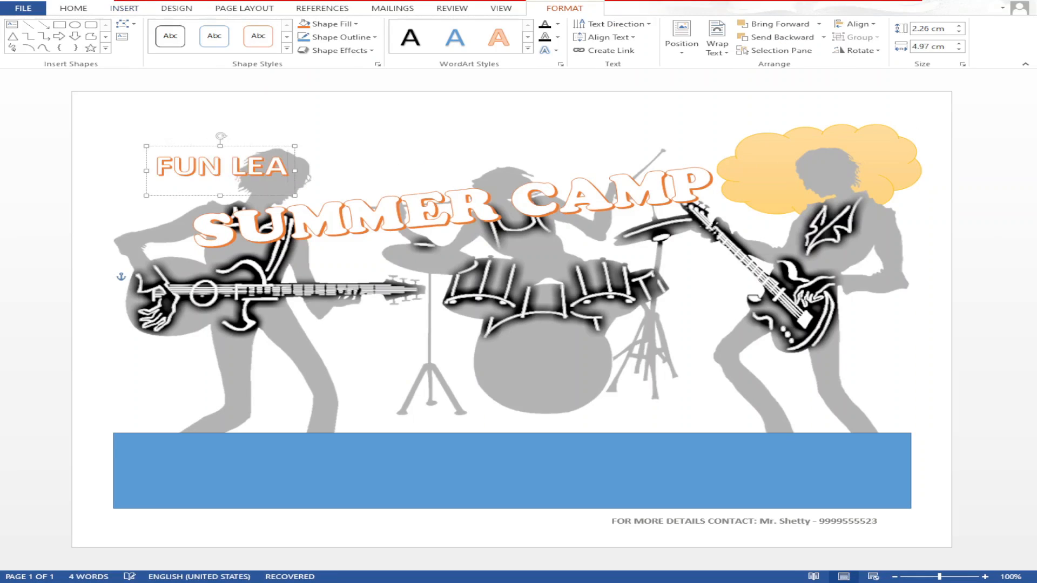
pyautogui.press('BackSpace')
pyautogui.press('BackSpace')
pyautogui.press('BackSpace')
pyautogui.write('DURING HOLIDAY')
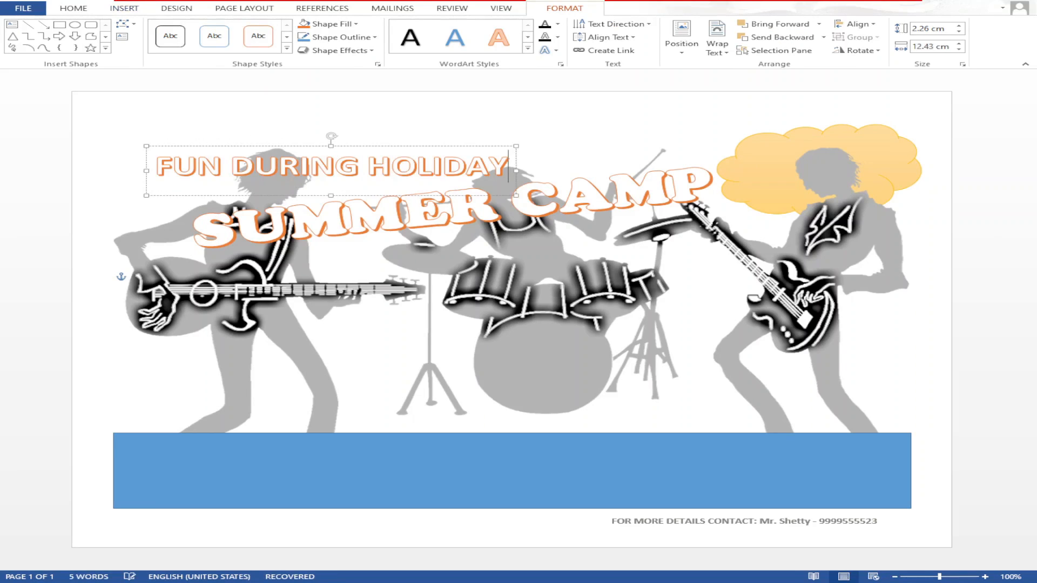
pyautogui.write('S')
pyautogui.hotkey('ctrl', 'Left')
pyautogui.press('Return')
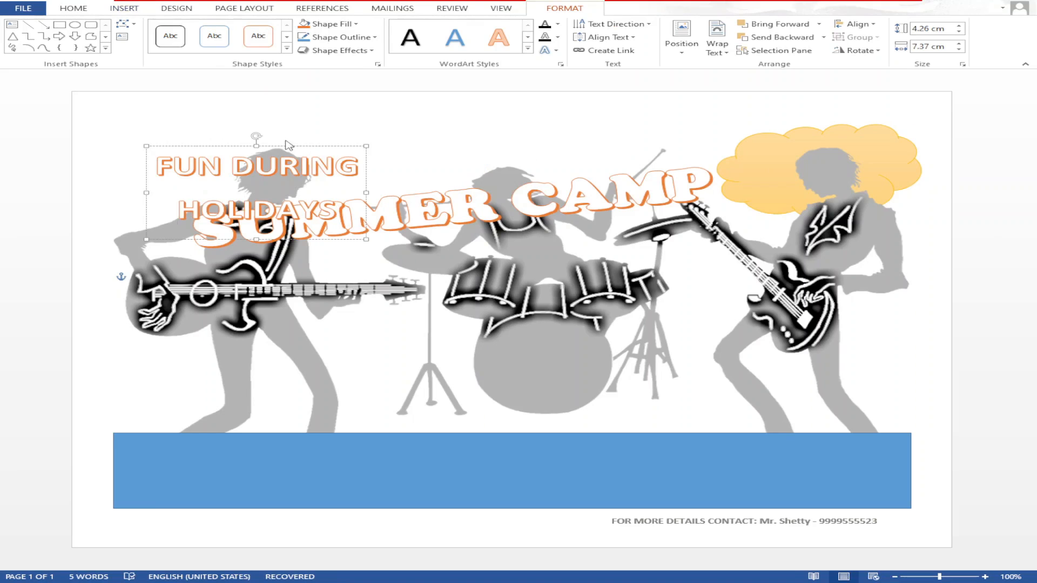
pyautogui.moveTo(256, 136); pyautogui.dragTo(245, 135)
# - Set the slogan to 24 pt and move it onto the yellow cloud
pyautogui.click(86, 10)
pyautogui.write('26')
pyautogui.press('Return')
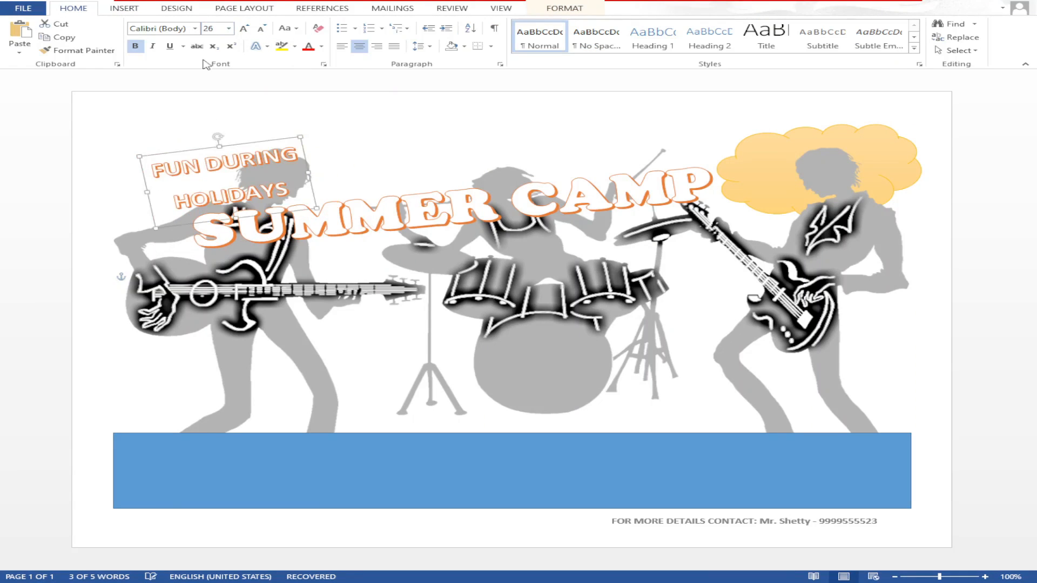
pyautogui.moveTo(268, 141); pyautogui.dragTo(856, 141)
pyautogui.click(212, 155)
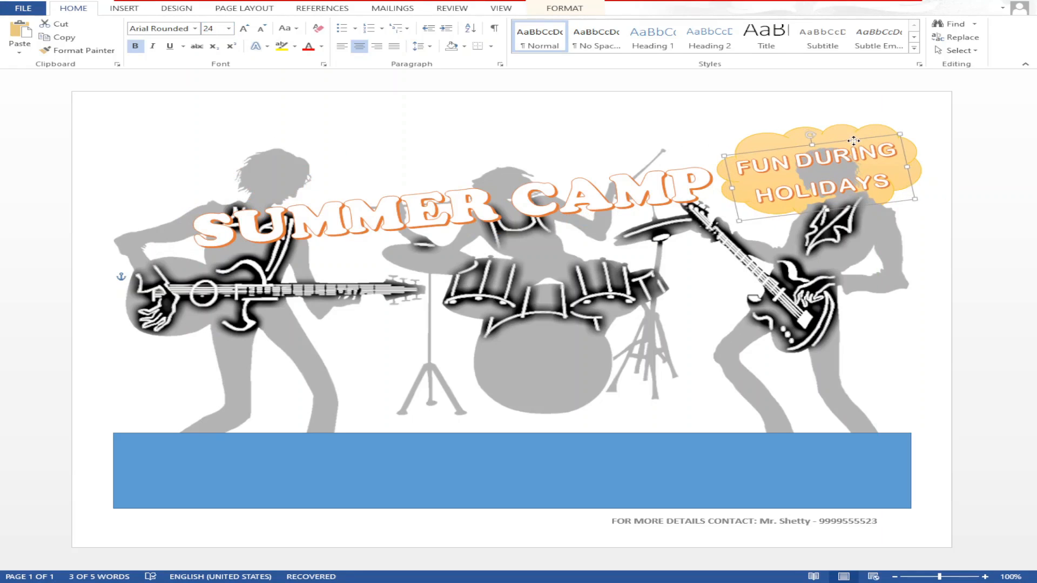
pyautogui.click(668, 130)
# - Change the slogan font to Berlin Sans FB and reduce the space after its lines
pyautogui.click(778, 163)
pyautogui.click(777, 148)
pyautogui.click(195, 29)
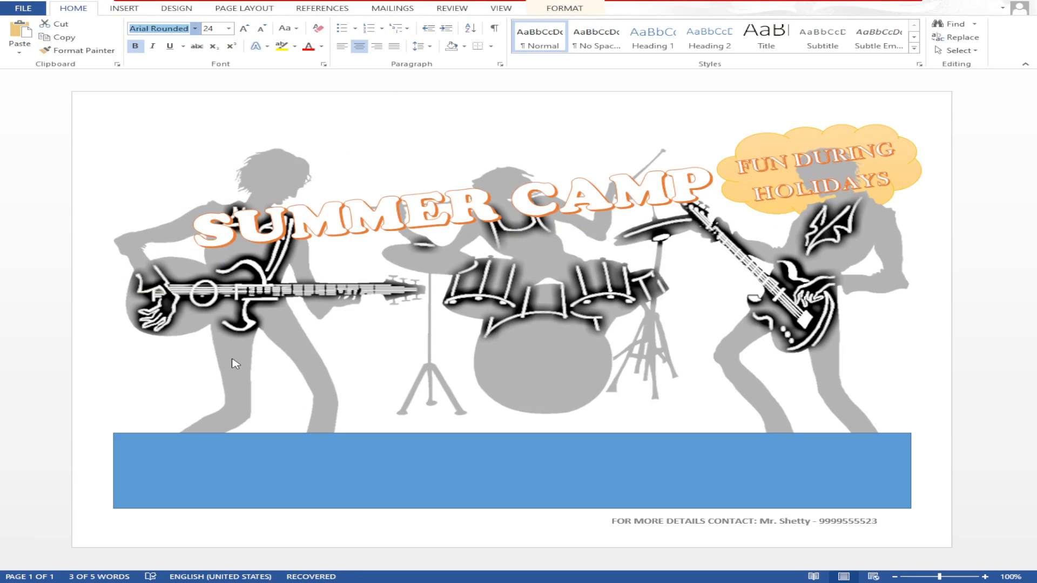
pyautogui.click(232, 372)
pyautogui.click(247, 10)
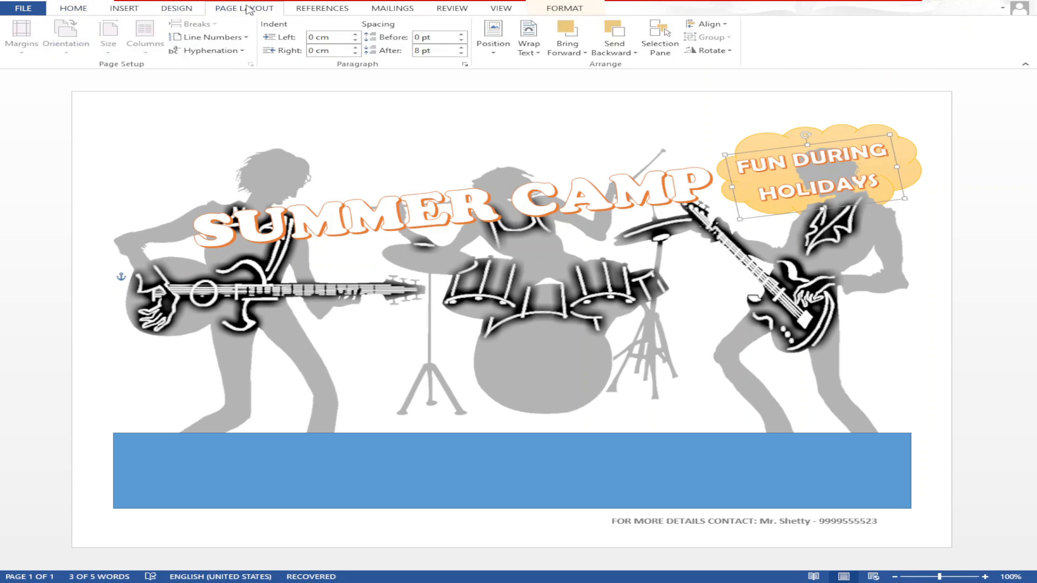
pyautogui.click(461, 53)
pyautogui.click(463, 154)
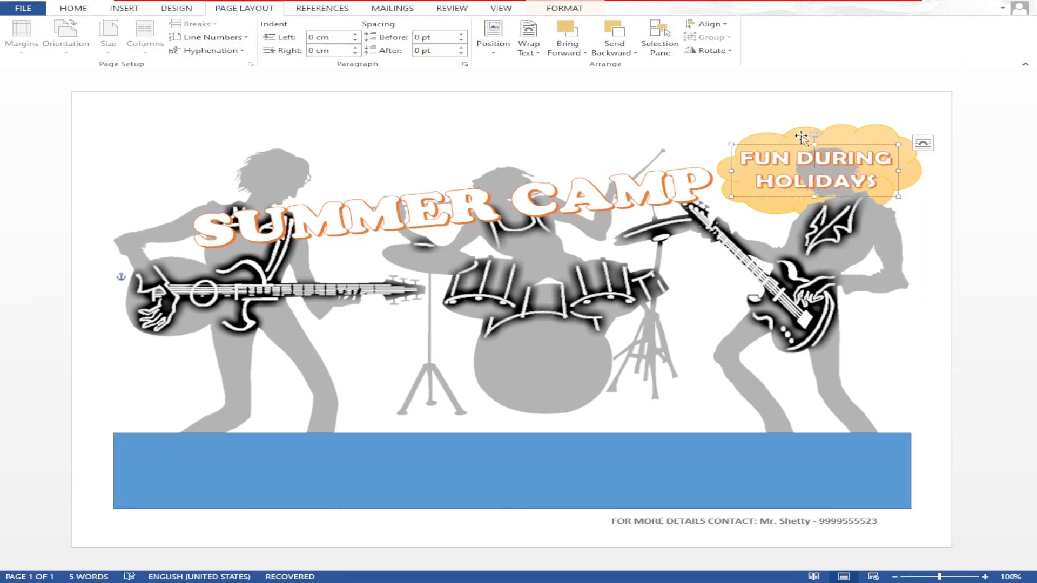
# - Give DURING the orange outlined style and apply a stronger orange glow to the slogan
pyautogui.click(815, 158)
pyautogui.click(564, 8)
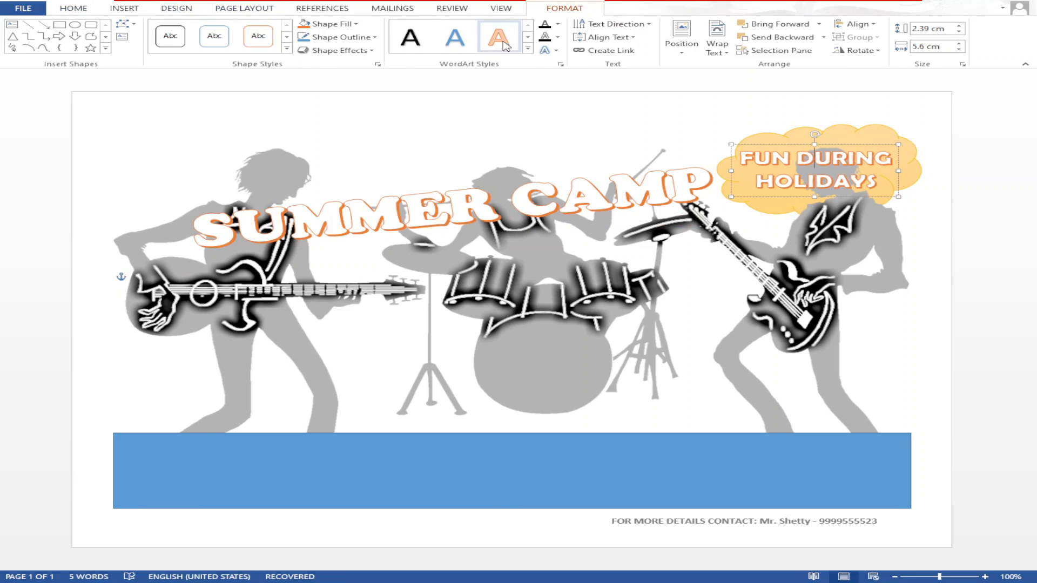
pyautogui.click(673, 268)
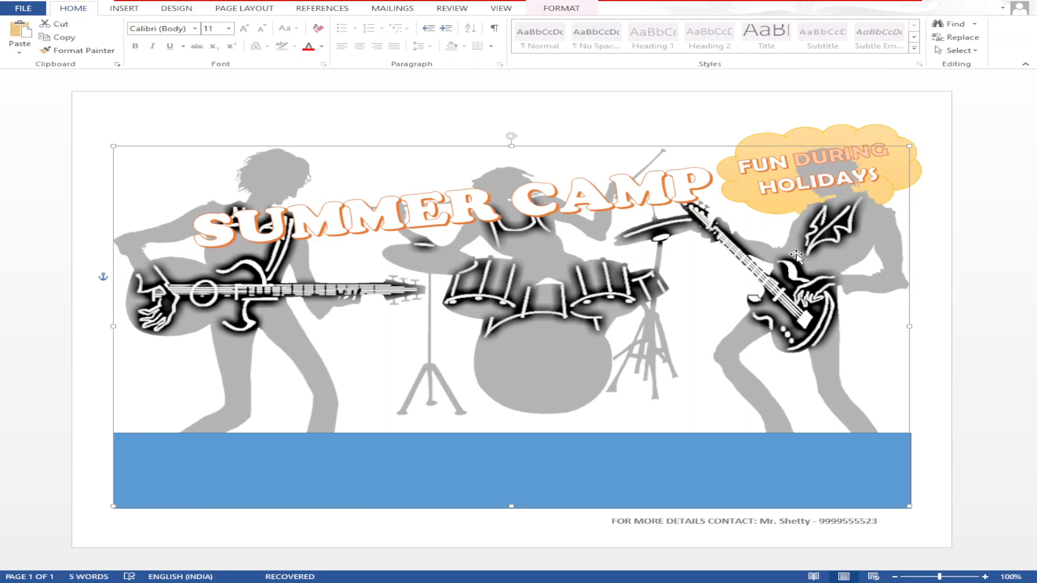
pyautogui.click(716, 118)
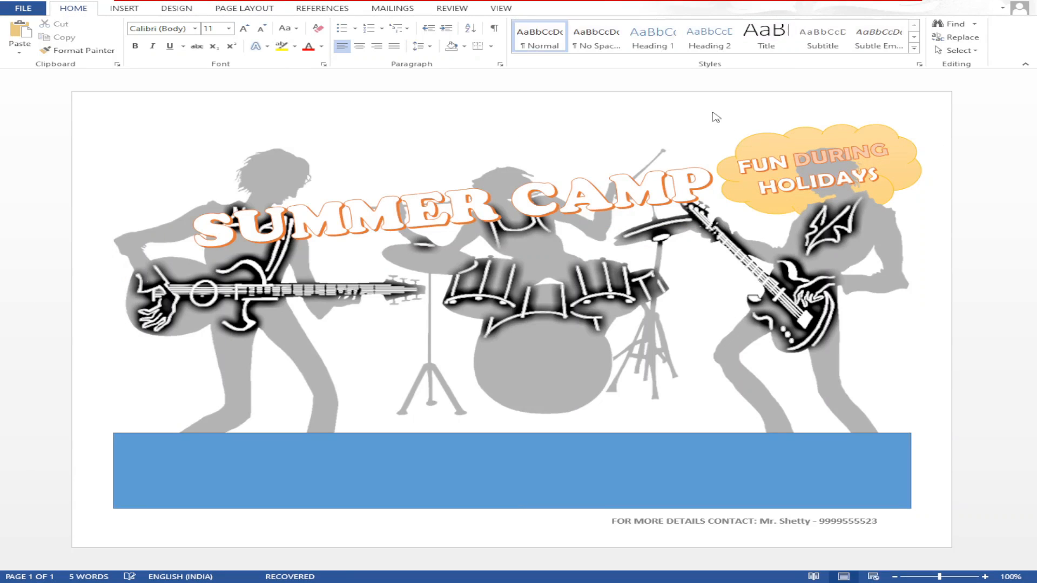
pyautogui.click(813, 209)
pyautogui.click(565, 8)
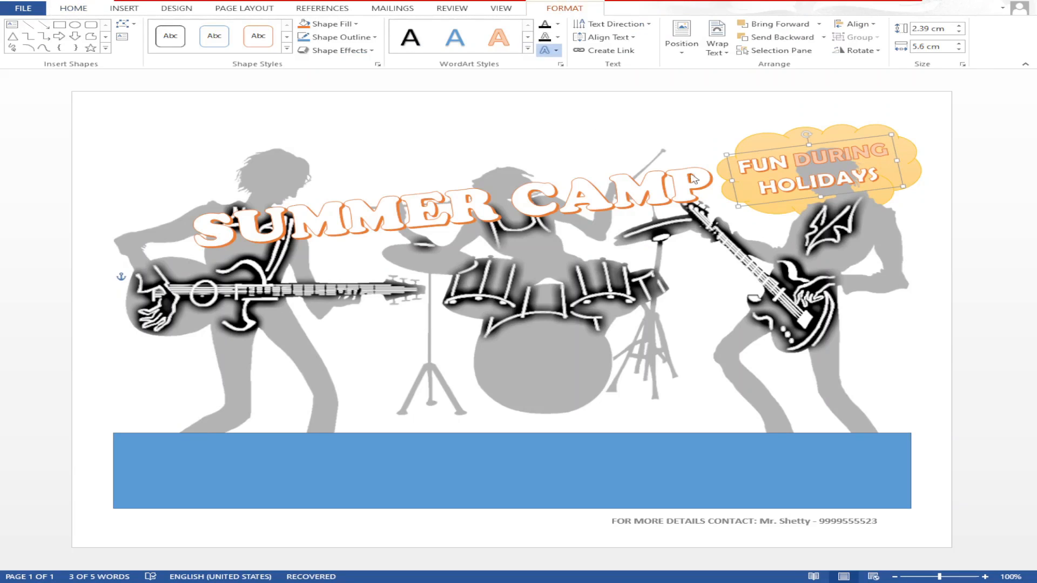
pyautogui.click(710, 205)
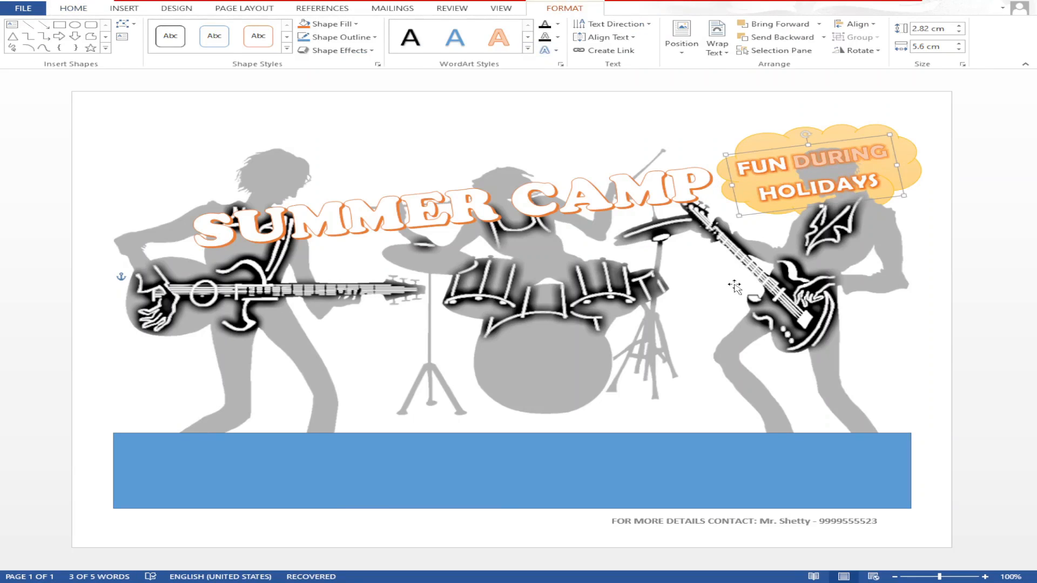
pyautogui.click(734, 287)
pyautogui.click(449, 124)
pyautogui.click(133, 8)
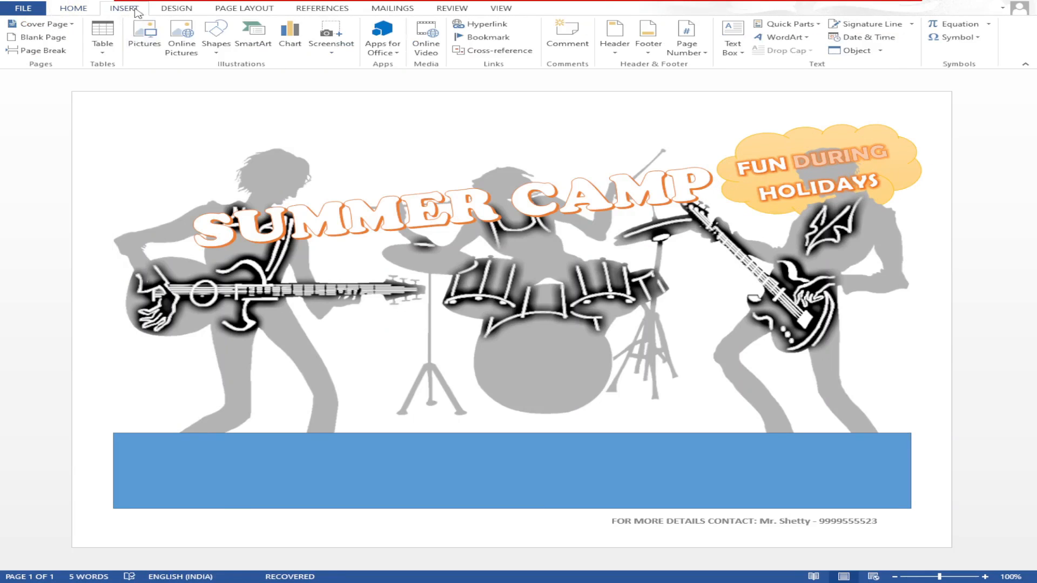
# - Draw a rounded rectangle over the drums with the orange gradient style
pyautogui.moveTo(381, 269); pyautogui.dragTo(654, 380)
pyautogui.click(287, 49)
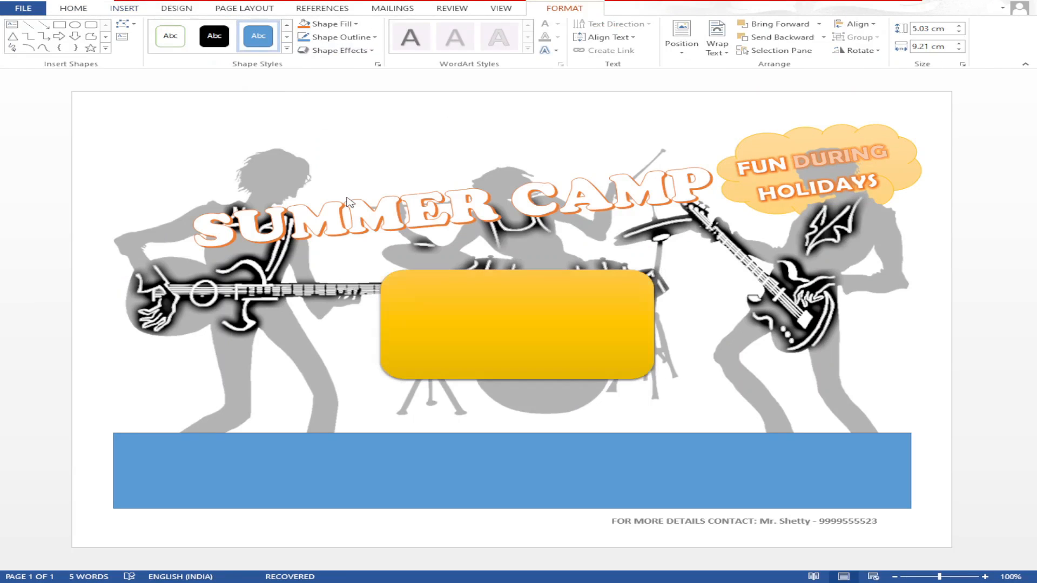
pyautogui.click(261, 197)
pyautogui.click(76, 9)
pyautogui.click(440, 326)
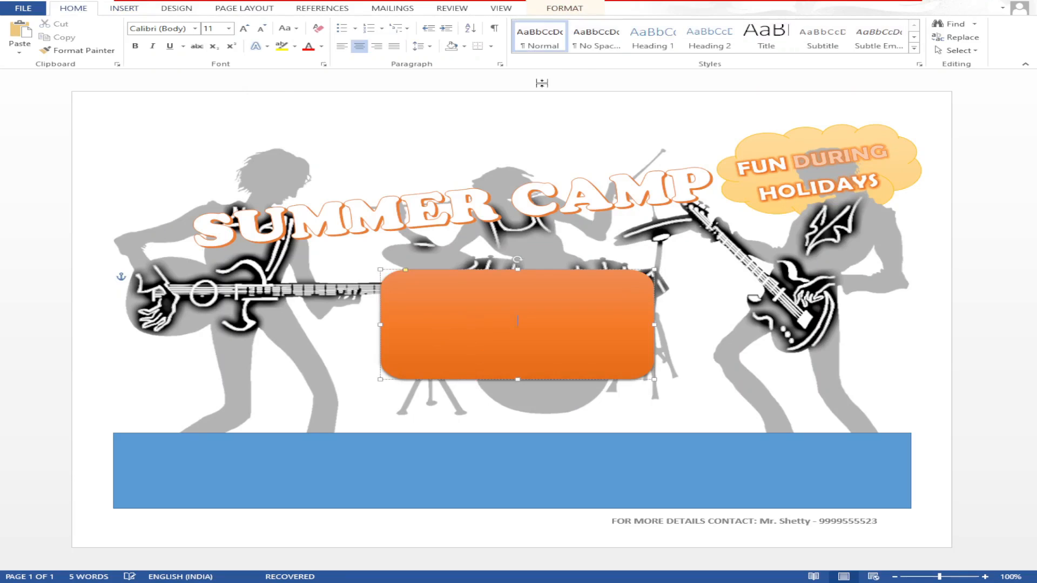
pyautogui.click(196, 267)
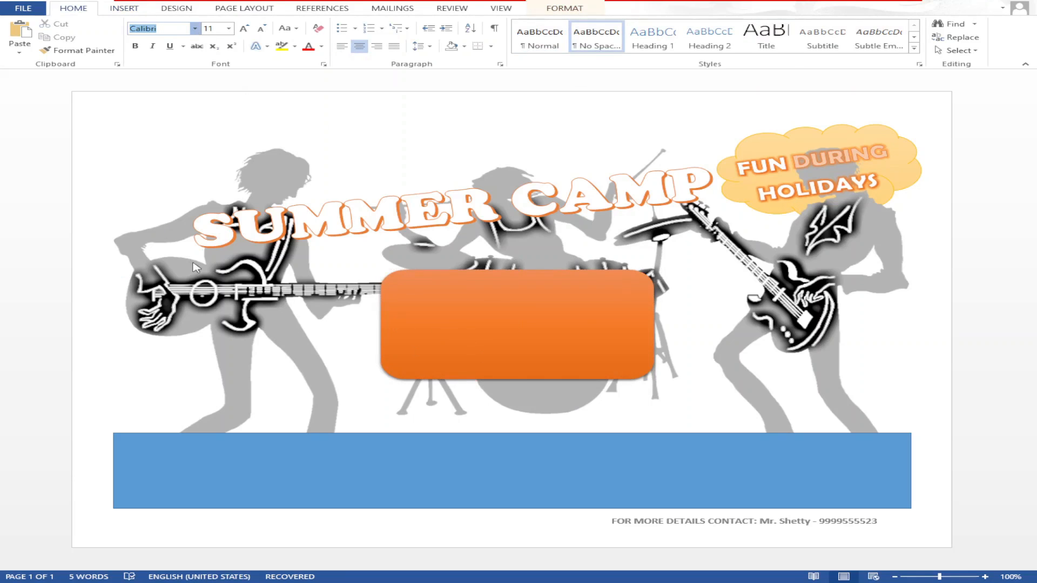
pyautogui.click(587, 320)
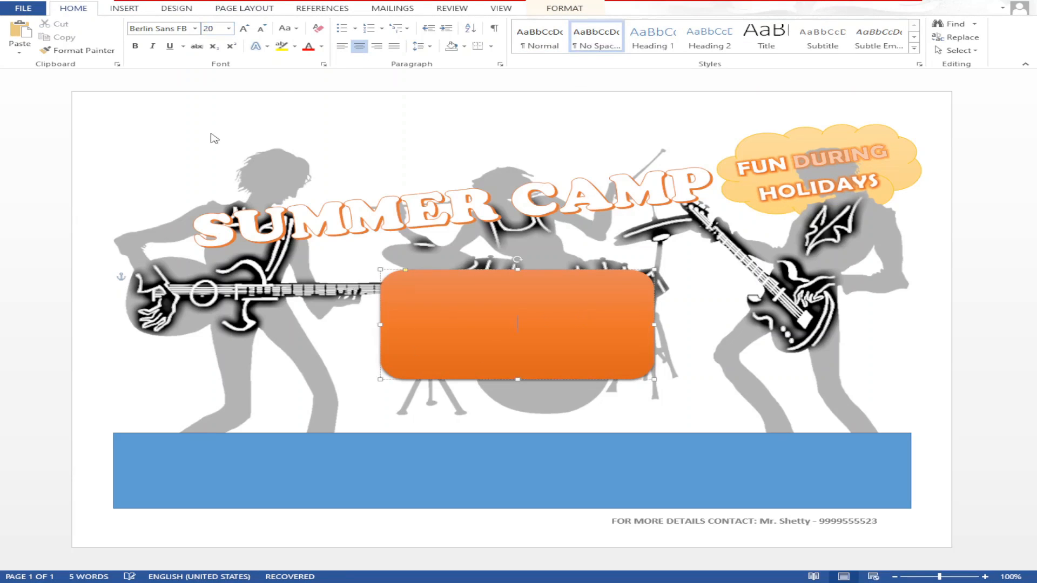
# - Type 'BATCHES STARTING', 'FROM' and 'Wednesday, 25th Jan' on three lines in the orange box
pyautogui.write('BATCHES STARTING')
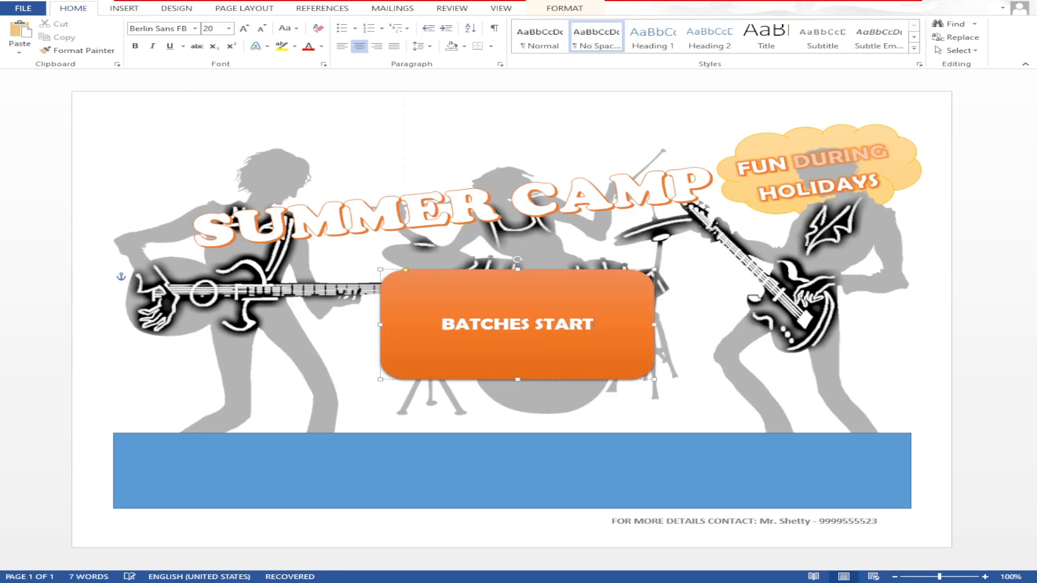
pyautogui.press('Return')
pyautogui.write('FROM')
pyautogui.press('Return')
pyautogui.write('Wed')
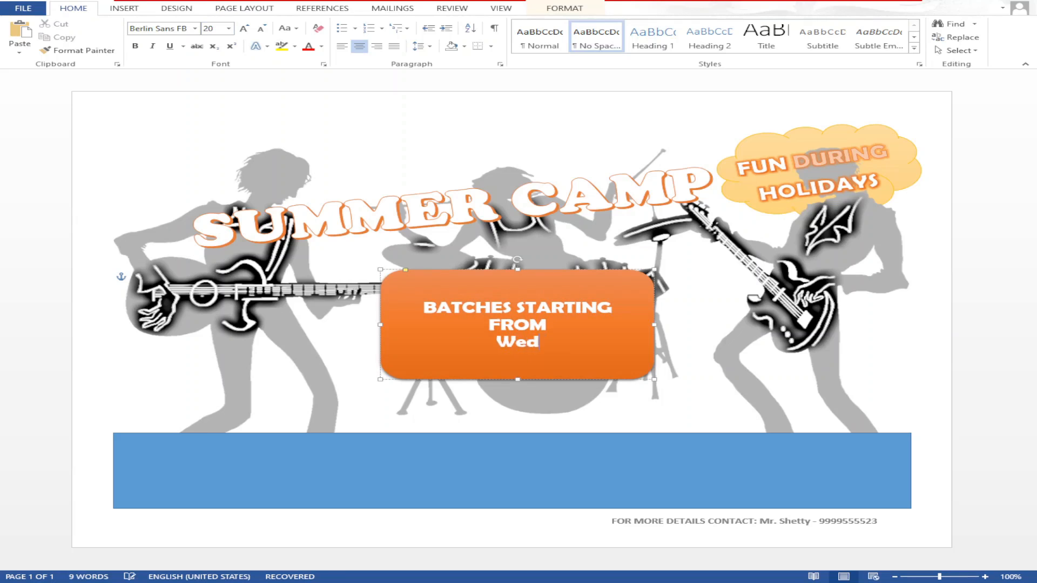
pyautogui.write('nesday, 25th Jan')
pyautogui.click(548, 309)
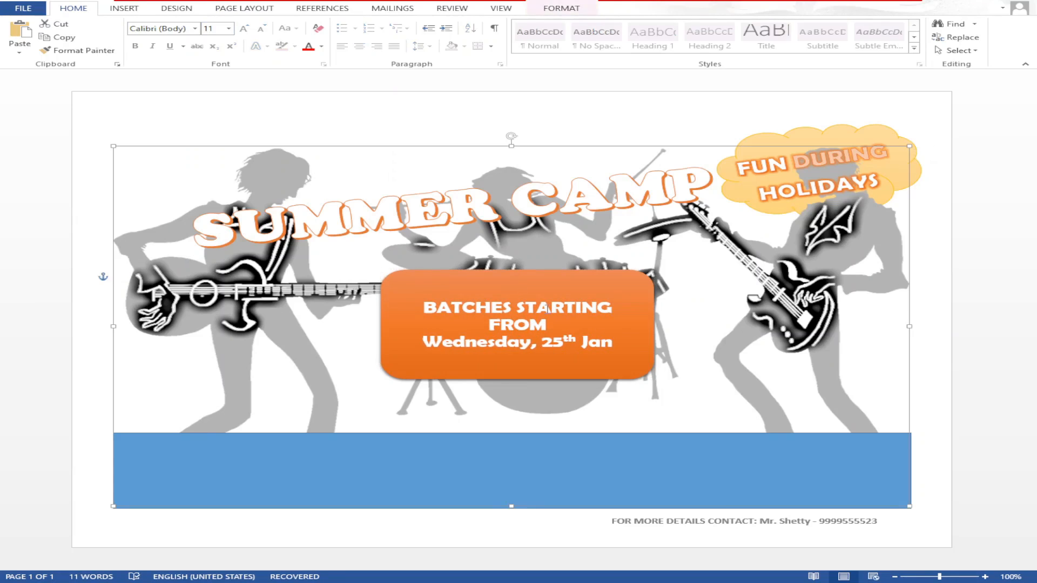
# - Narrow the orange box, lower its top edge, and shift it toward the centre
pyautogui.click(547, 309)
pyautogui.moveTo(517, 270)
pyautogui.mouseDown()
pyautogui.moveTo(517, 300)
pyautogui.moveTo(517, 288)
pyautogui.mouseUp()
pyautogui.moveTo(654, 334); pyautogui.dragTo(614, 334)
pyautogui.moveTo(497, 288); pyautogui.dragTo(531, 285)
pyautogui.click(442, 254)
pyautogui.click(124, 8)
pyautogui.click(216, 41)
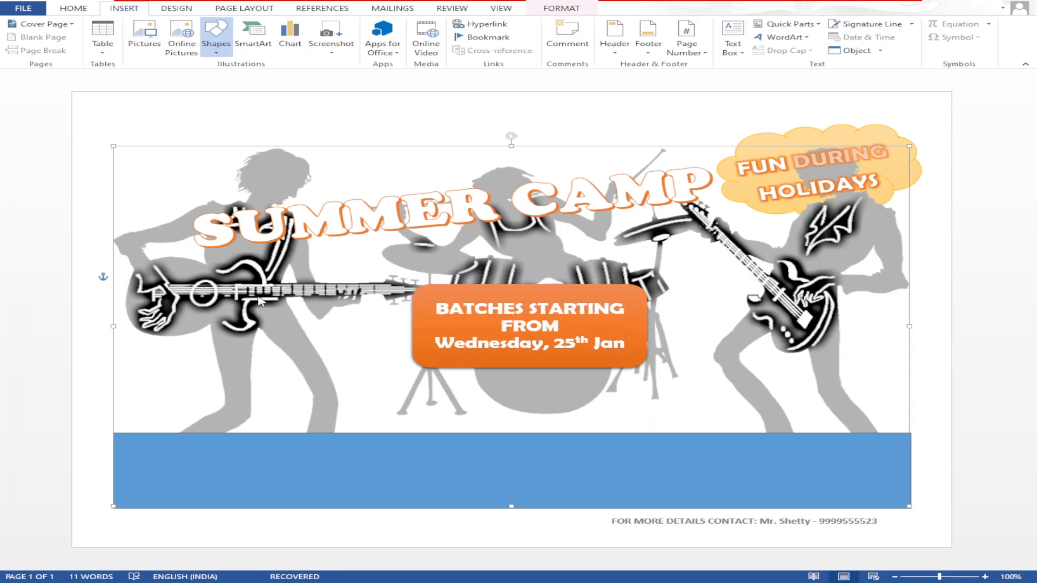
# - Draw a seven-point star over the left guitarist and give it a green gradient shape style
pyautogui.click(283, 346)
pyautogui.moveTo(181, 272)
pyautogui.mouseDown()
pyautogui.moveTo(294, 329)
pyautogui.moveTo(393, 400)
pyautogui.mouseUp()
pyautogui.moveTo(319, 356); pyautogui.dragTo(288, 344)
pyautogui.click(287, 48)
pyautogui.click(430, 203)
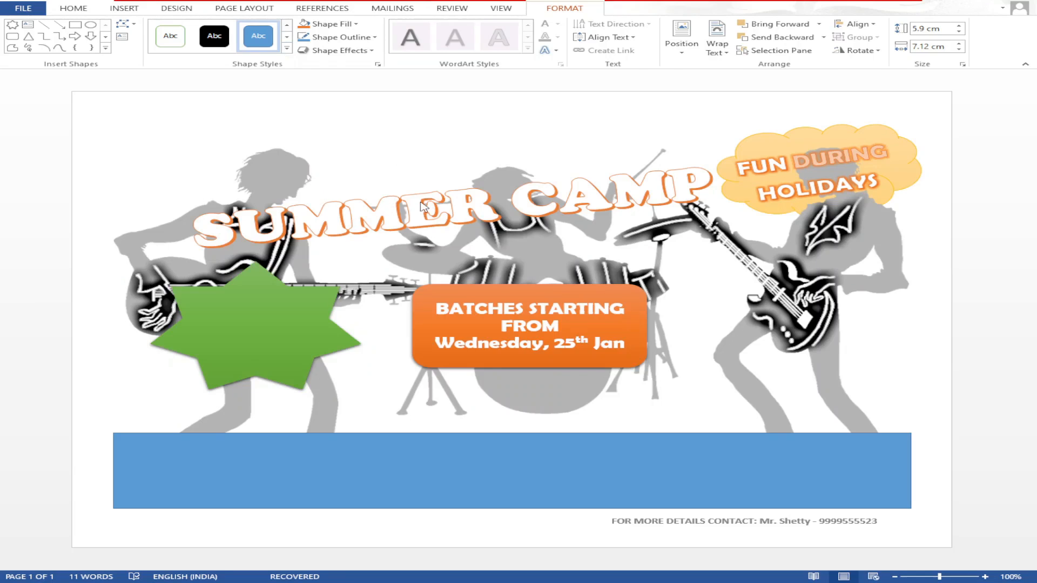
pyautogui.click(271, 315)
# - Type COURSES FOR ALL AGES into the star and set its text to size 18
pyautogui.click(74, 8)
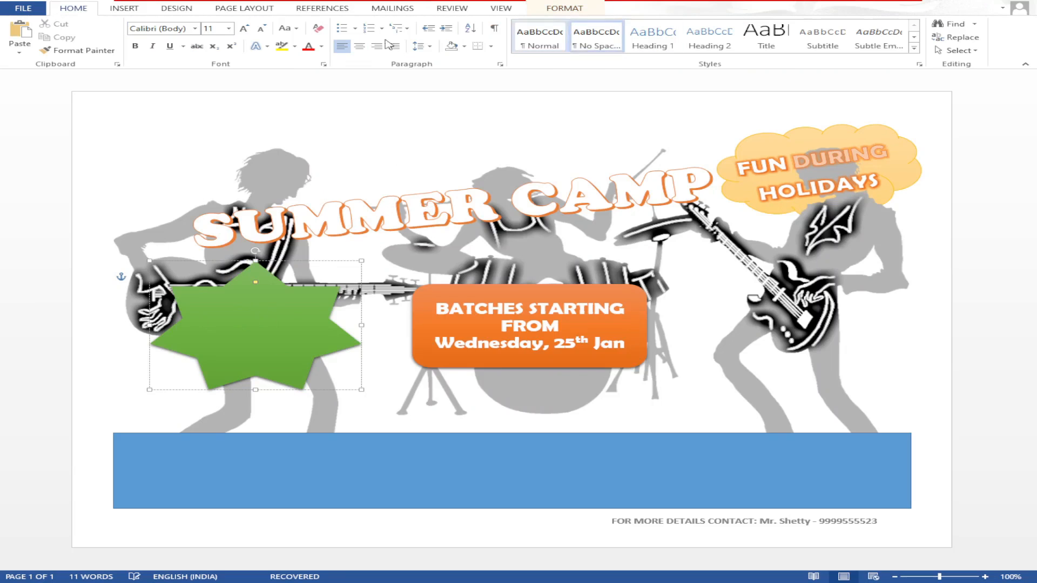
pyautogui.click(210, 374)
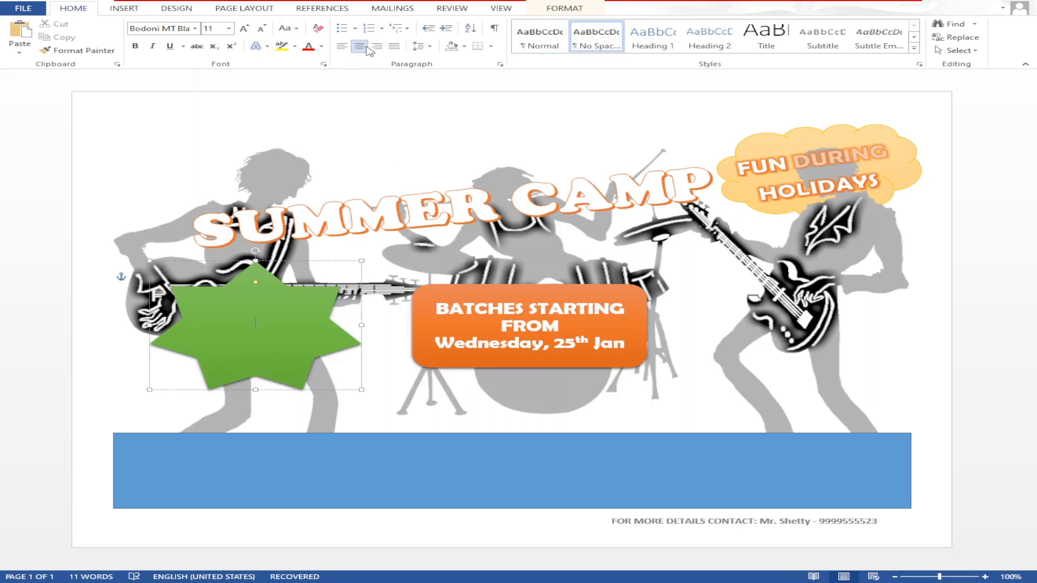
pyautogui.write('ALL AGES')
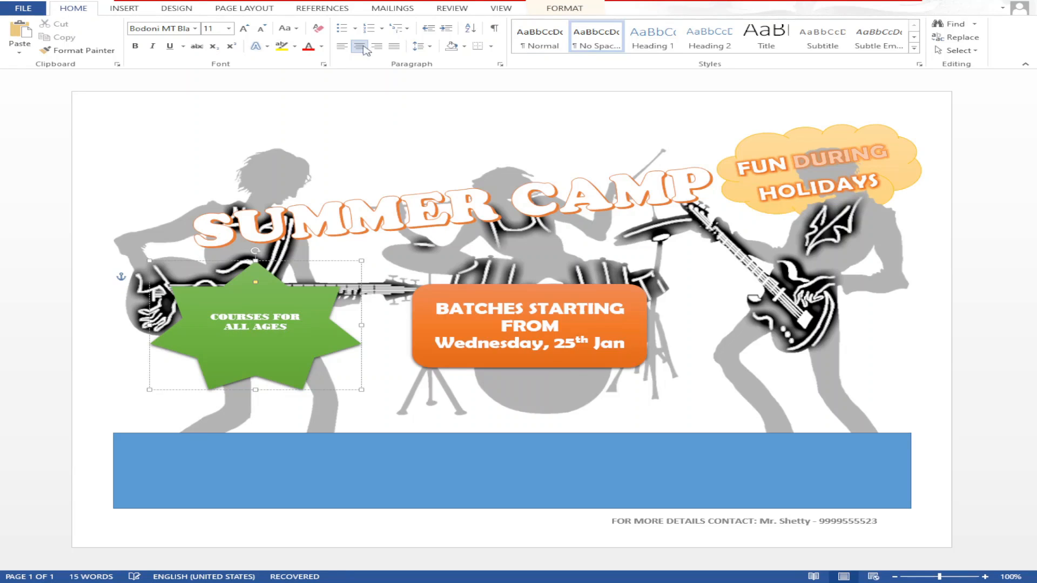
pyautogui.hotkey('ctrl', 'a')
pyautogui.click(229, 29)
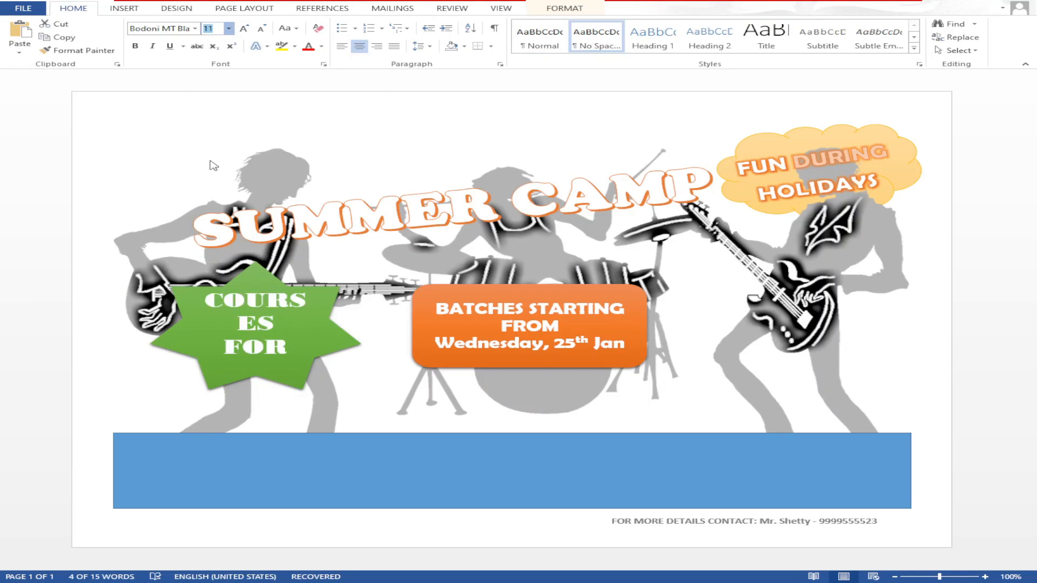
pyautogui.write('18')
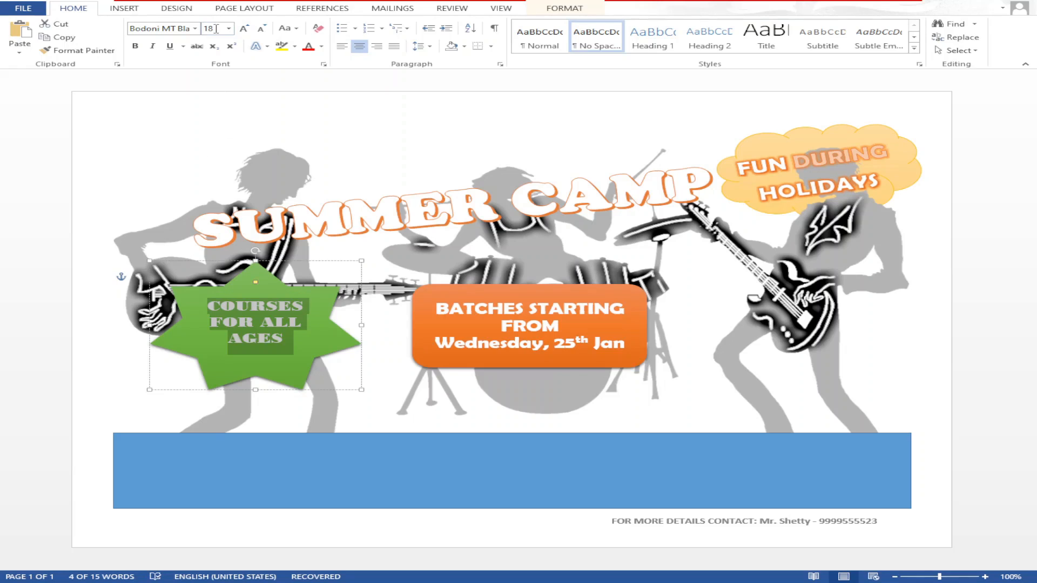
pyautogui.click(562, 7)
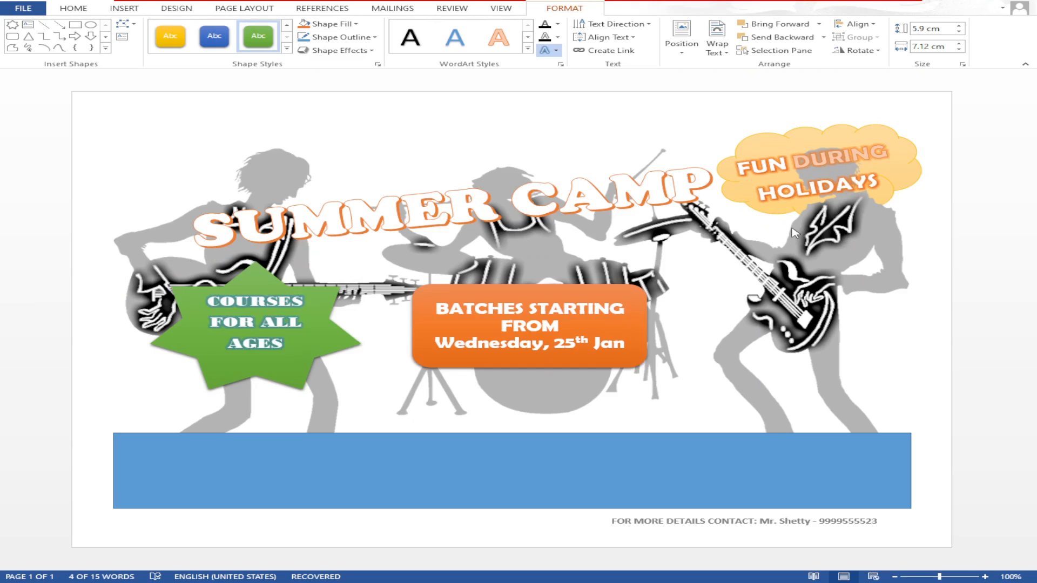
# - Resize the green star, widening it and adjusting its height
pyautogui.click(337, 335)
pyautogui.click(336, 335)
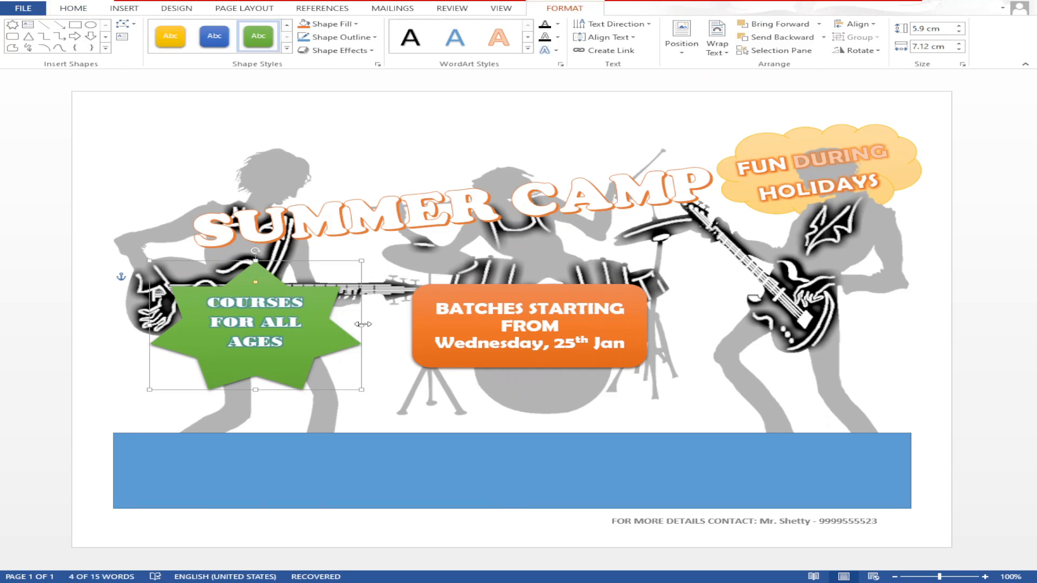
pyautogui.moveTo(362, 325); pyautogui.dragTo(385, 324)
pyautogui.moveTo(268, 390)
pyautogui.mouseDown()
pyautogui.moveTo(271, 366)
pyautogui.moveTo(271, 382)
pyautogui.mouseUp()
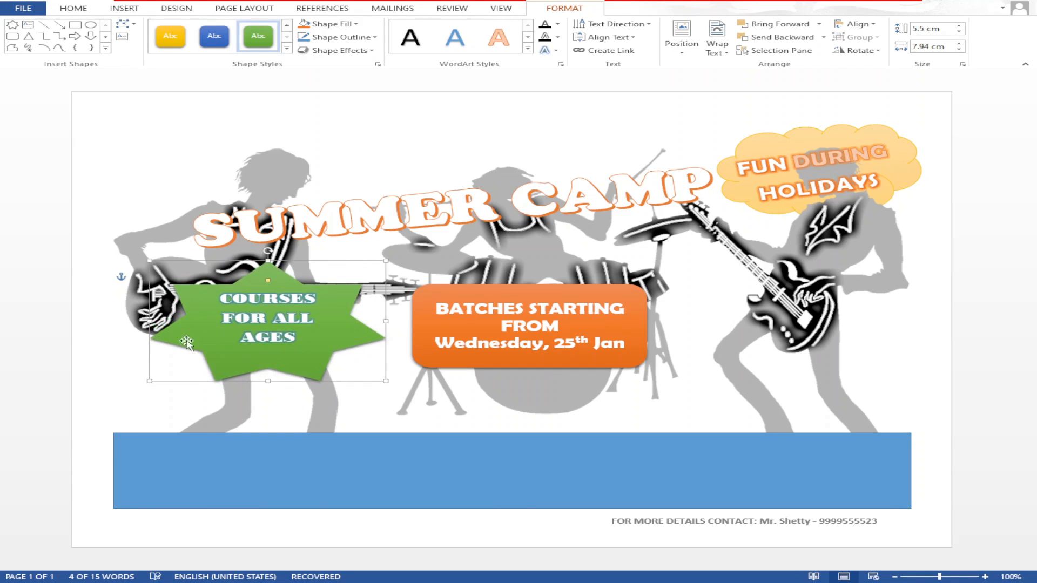
pyautogui.moveTo(150, 323)
pyautogui.mouseDown()
pyautogui.moveTo(192, 324)
pyautogui.moveTo(165, 326)
pyautogui.mouseUp()
# - Copy the star to the right guitarist and type 'Timings: 10 Am to 2 PM' in it
pyautogui.hotkey('ctrl', 'c')
pyautogui.hotkey('ctrl', 'v')
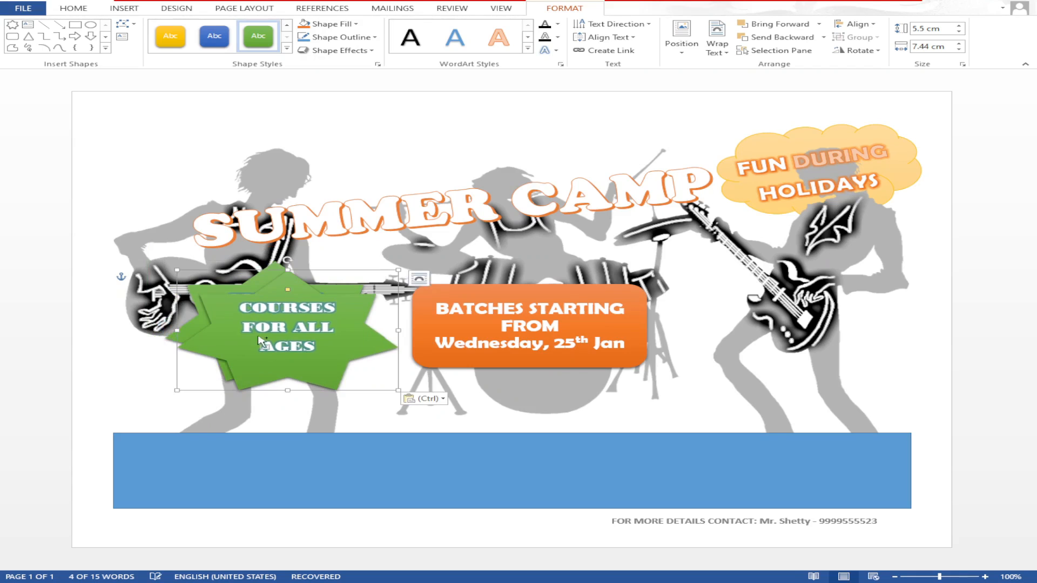
pyautogui.moveTo(267, 286); pyautogui.dragTo(795, 349)
pyautogui.write('Timings')
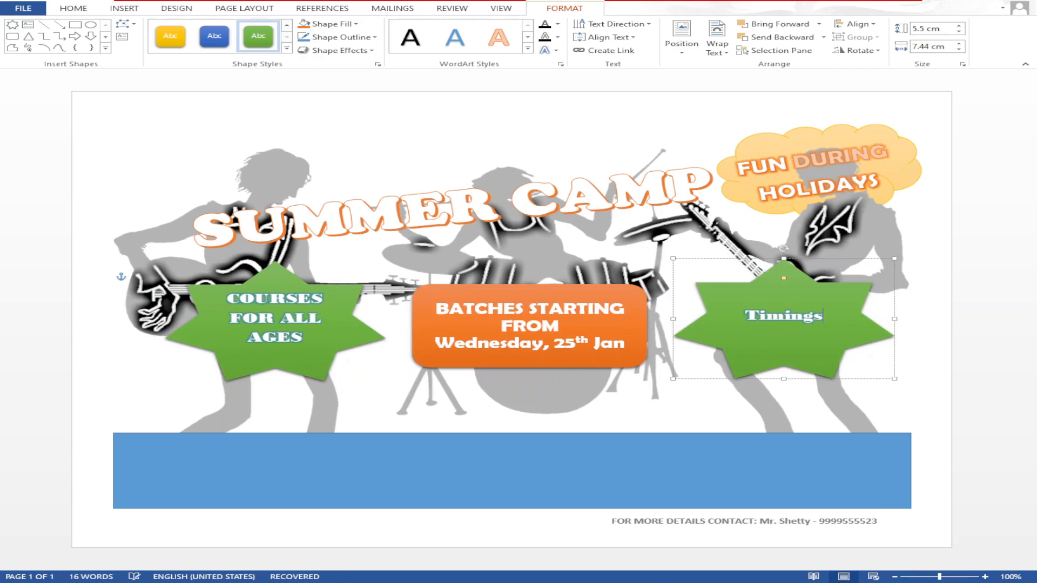
pyautogui.write(': 10 Am to 2 PM')
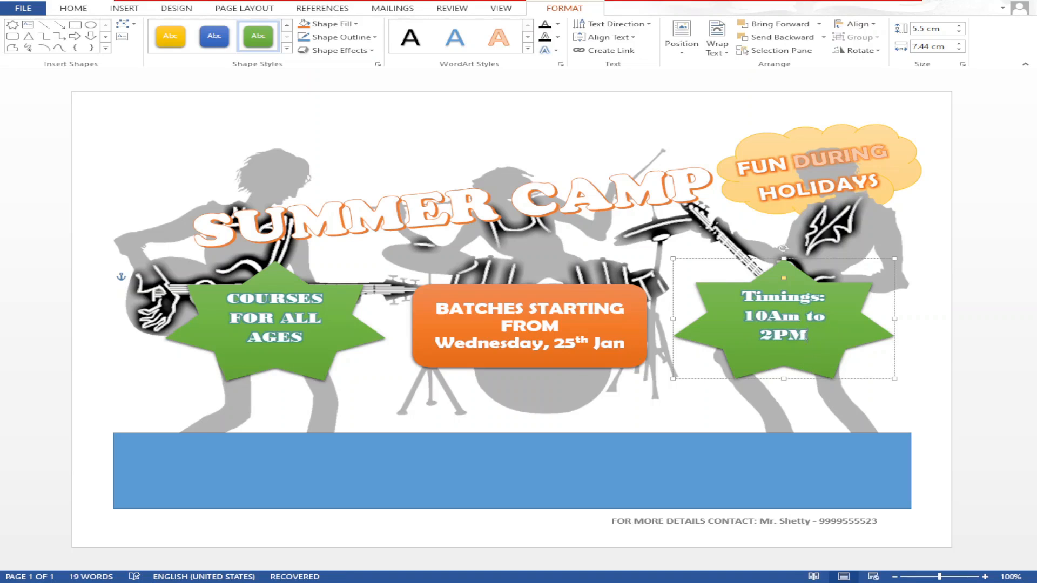
# - Enlarge 'Timings:', move '2 PM' to its own line, and insert a red music-note picture
pyautogui.click(766, 316)
pyautogui.click(771, 336)
pyautogui.moveTo(742, 297); pyautogui.dragTo(834, 297)
pyautogui.click(64, 9)
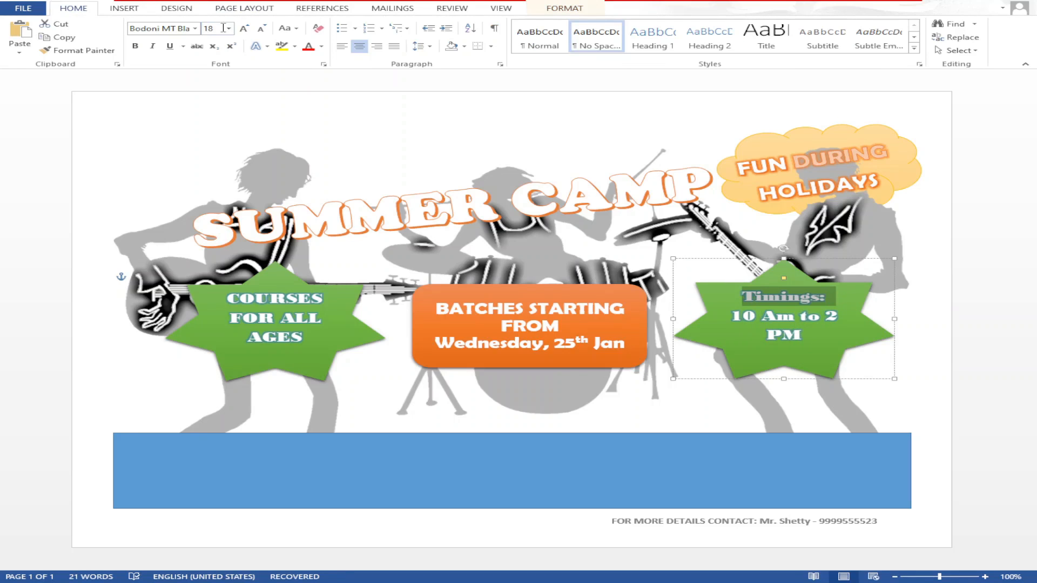
pyautogui.click(228, 28)
pyautogui.click(218, 138)
pyautogui.click(826, 317)
pyautogui.press('Return')
pyautogui.click(434, 142)
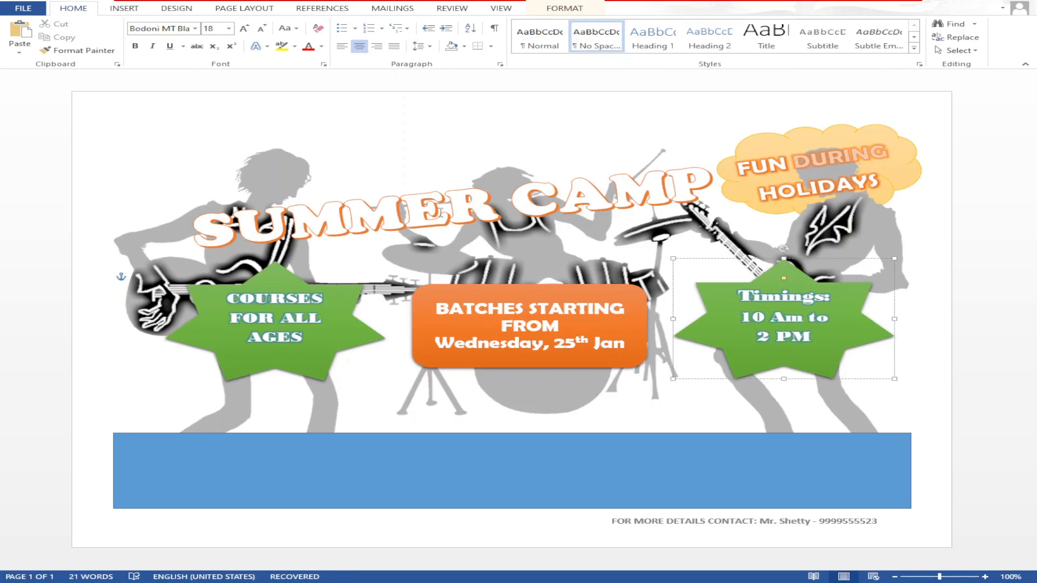
pyautogui.click(123, 8)
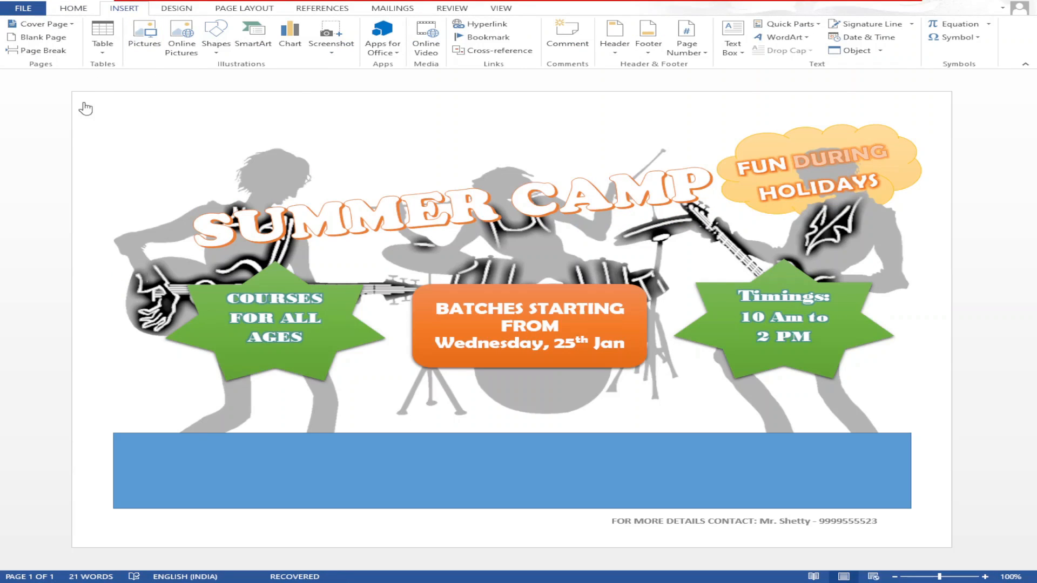
pyautogui.click(603, 281)
# - Float the music note in front of text above SUMMER, blur it, then shrink and tilt it
pyautogui.click(735, 49)
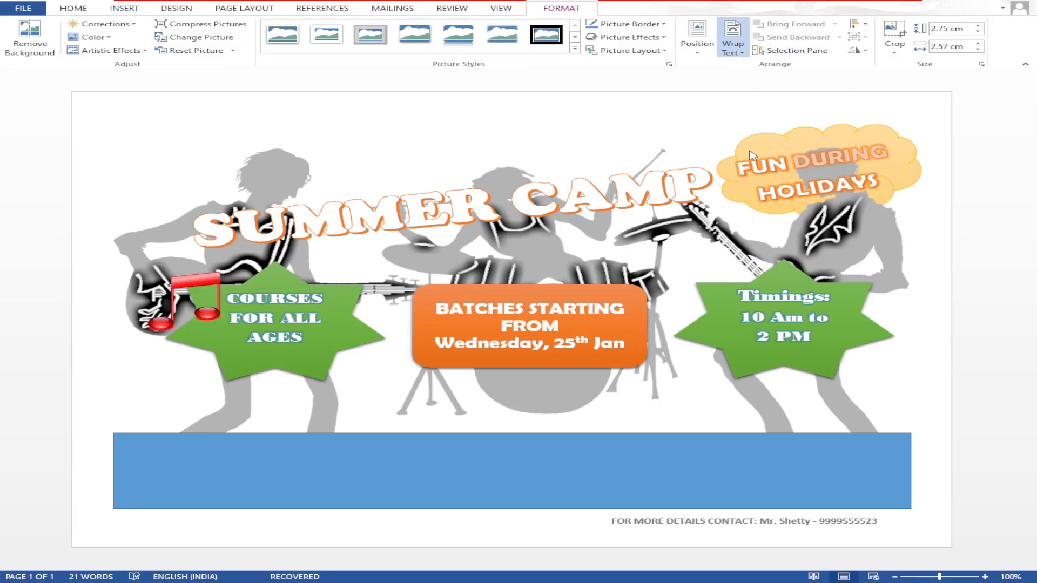
pyautogui.click(748, 162)
pyautogui.moveTo(183, 283); pyautogui.dragTo(373, 132)
pyautogui.click(133, 5)
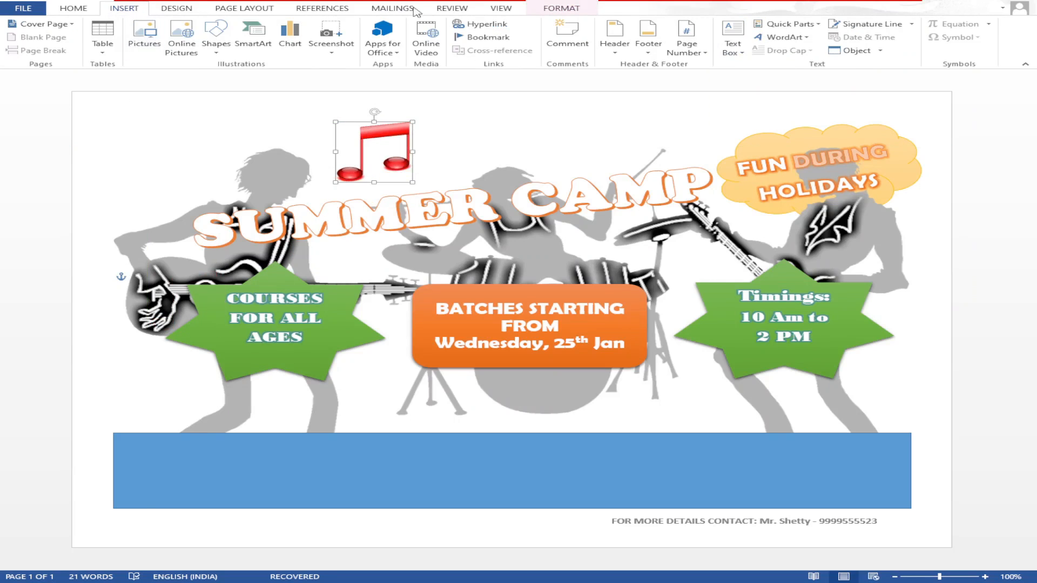
pyautogui.click(561, 8)
pyautogui.click(135, 52)
pyautogui.click(275, 118)
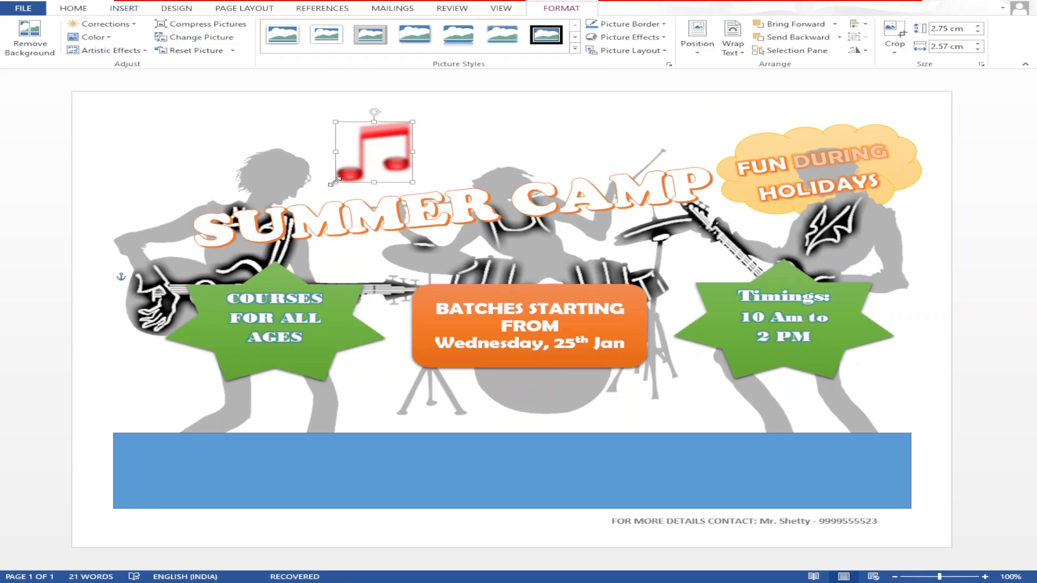
pyautogui.moveTo(335, 182); pyautogui.dragTo(381, 147)
pyautogui.moveTo(396, 111); pyautogui.dragTo(390, 111)
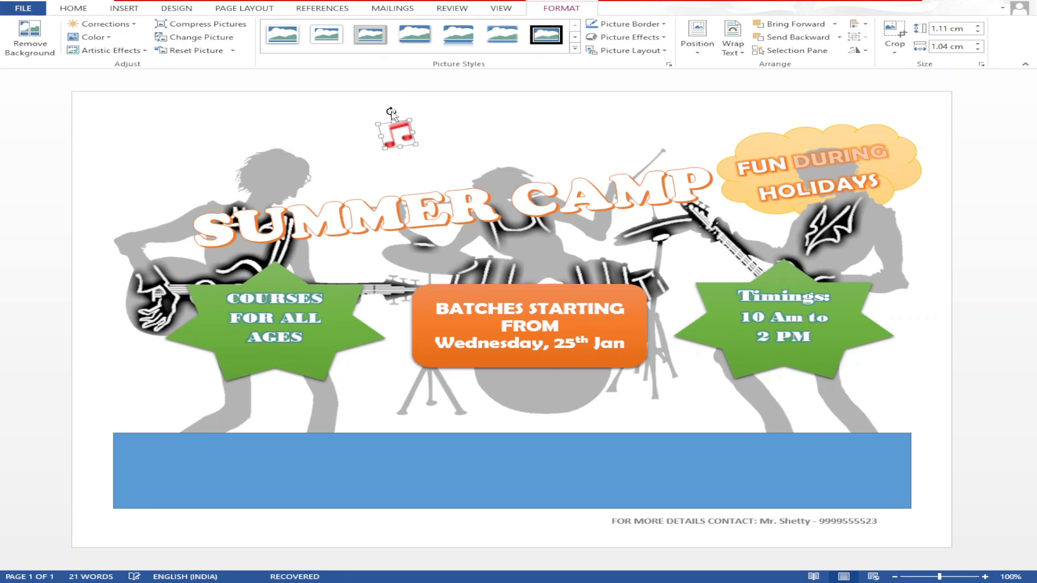
# - Duplicate the note, placing copies toward the drum and beside the guitar
pyautogui.hotkey('ctrl', 'c')
pyautogui.hotkey('ctrl', 'v')
pyautogui.moveTo(412, 151); pyautogui.dragTo(353, 189)
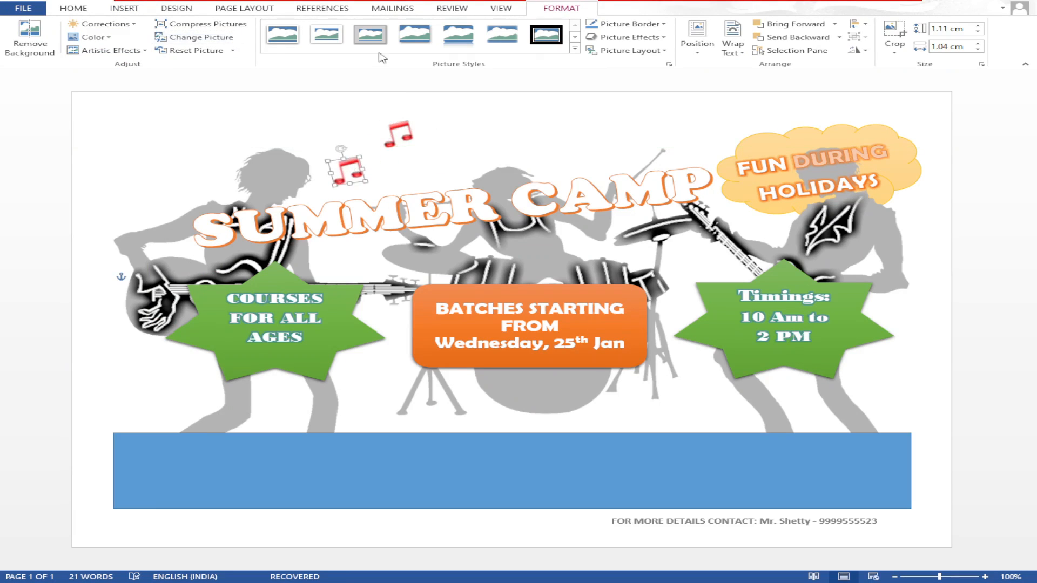
pyautogui.moveTo(406, 126); pyautogui.dragTo(352, 255)
pyautogui.click(357, 187)
pyautogui.click(350, 170)
pyautogui.moveTo(359, 159); pyautogui.dragTo(697, 144)
# - Paste three more notes and place one near the picture's left edge
pyautogui.hotkey('ctrl', 'c')
pyautogui.hotkey('ctrl', 'v')
pyautogui.hotkey('ctrl', 'c')
pyautogui.hotkey('ctrl', 'v')
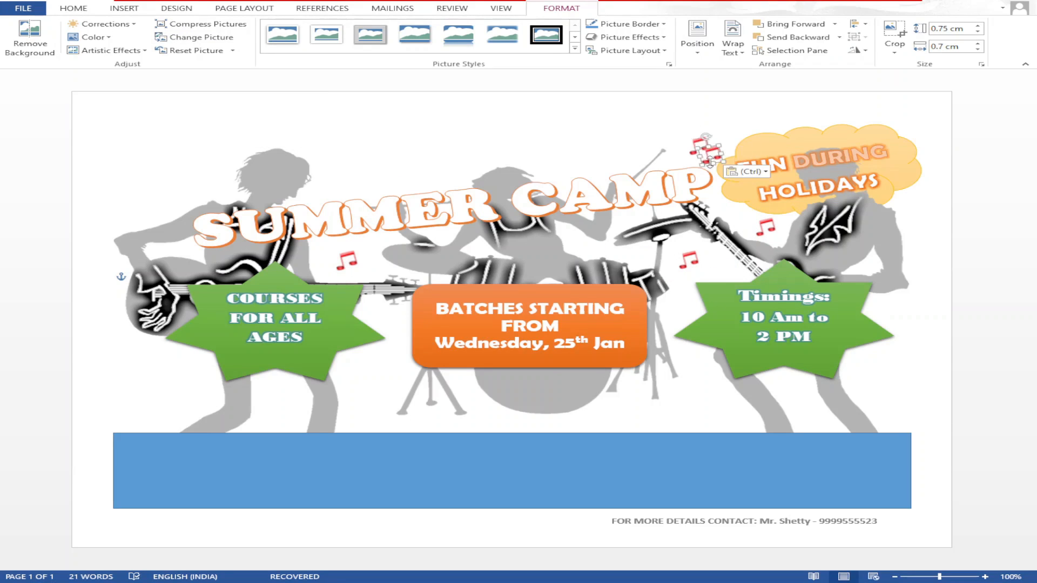
pyautogui.hotkey('ctrl', 'c')
pyautogui.hotkey('ctrl', 'v')
pyautogui.moveTo(357, 181); pyautogui.dragTo(163, 210)
# - Paste three more notes, placing one near the top centre and nudging another left
pyautogui.hotkey('ctrl', 'c')
pyautogui.hotkey('ctrl', 'v')
pyautogui.hotkey('ctrl', 'c')
pyautogui.hotkey('ctrl', 'v')
pyautogui.hotkey('ctrl', 'c')
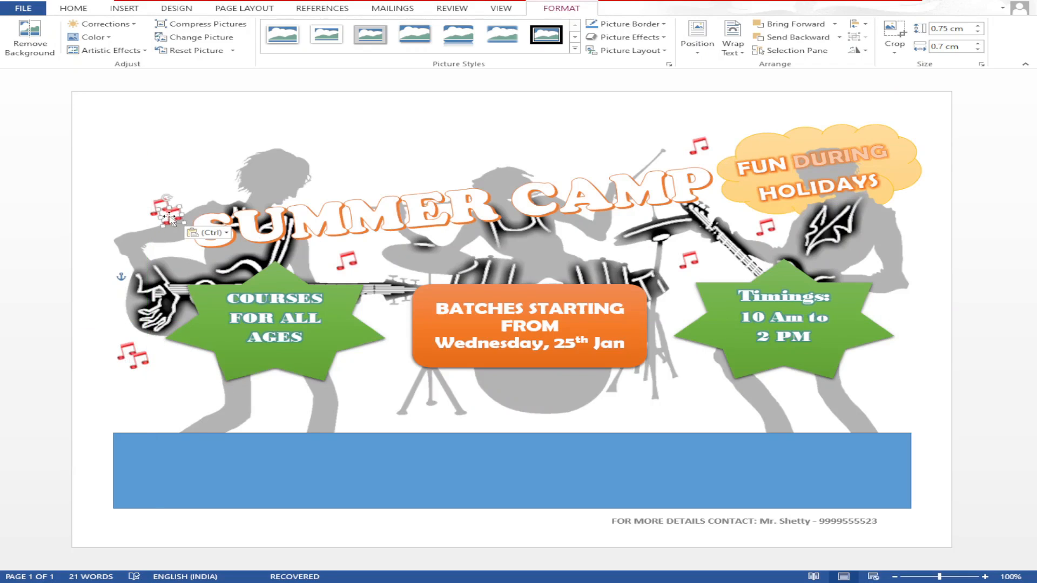
pyautogui.hotkey('ctrl', 'v')
pyautogui.moveTo(355, 184); pyautogui.dragTo(562, 171)
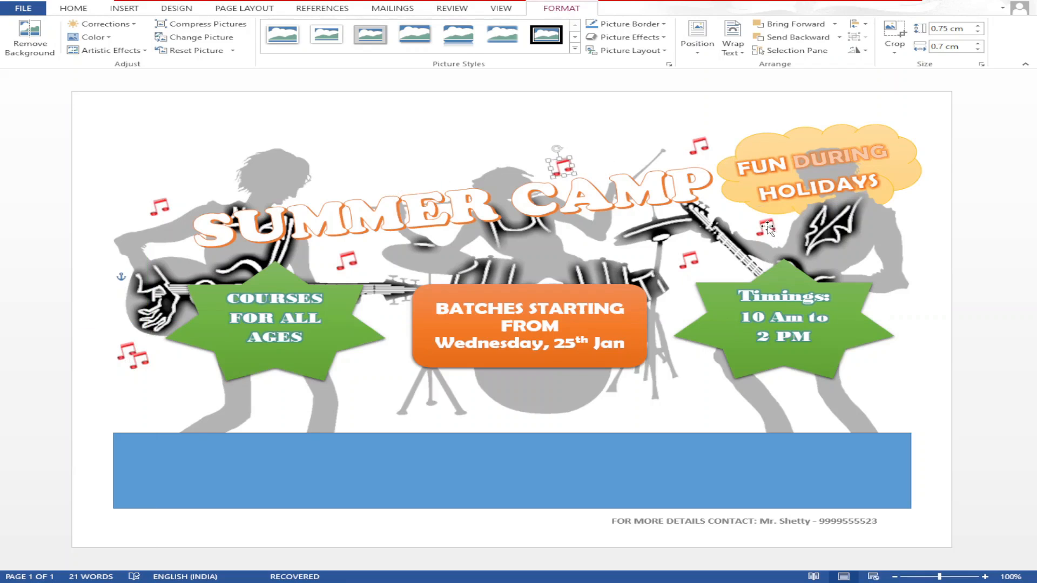
pyautogui.moveTo(767, 227); pyautogui.dragTo(762, 227)
pyautogui.click(659, 411)
# - Type a bold, size 16 'COURSES AVAILABLE:' heading in the blue banner
pyautogui.click(184, 467)
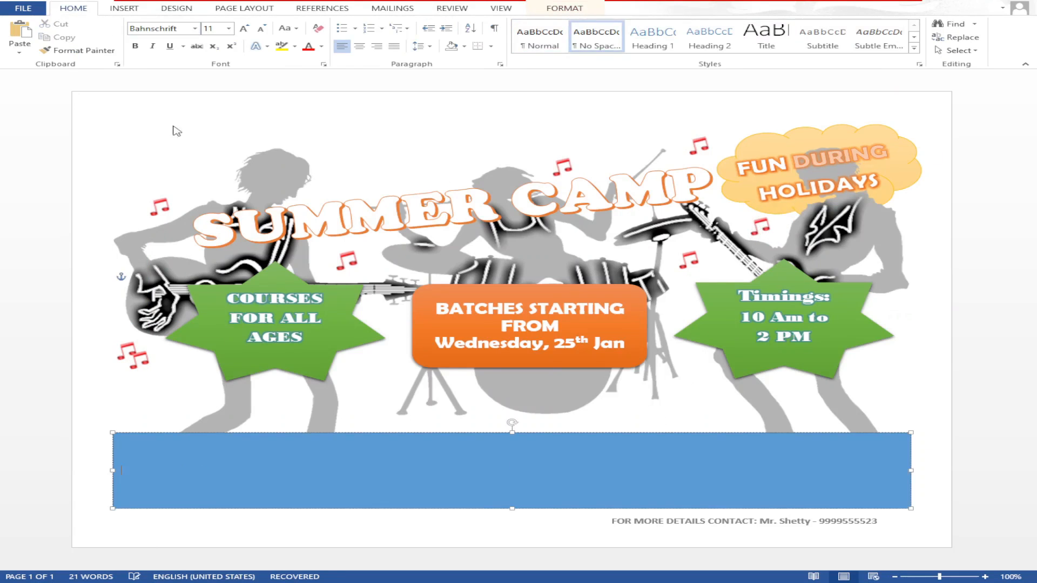
pyautogui.click(135, 46)
pyautogui.click(228, 28)
pyautogui.click(216, 108)
pyautogui.write('COURSES')
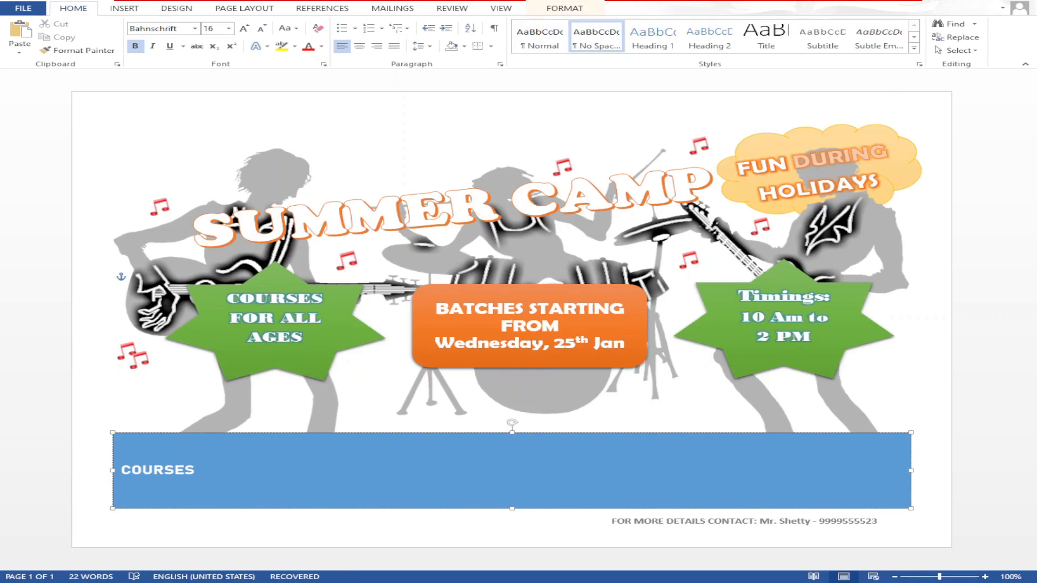
pyautogui.write(' AVAILABLE:')
pyautogui.press('Return')
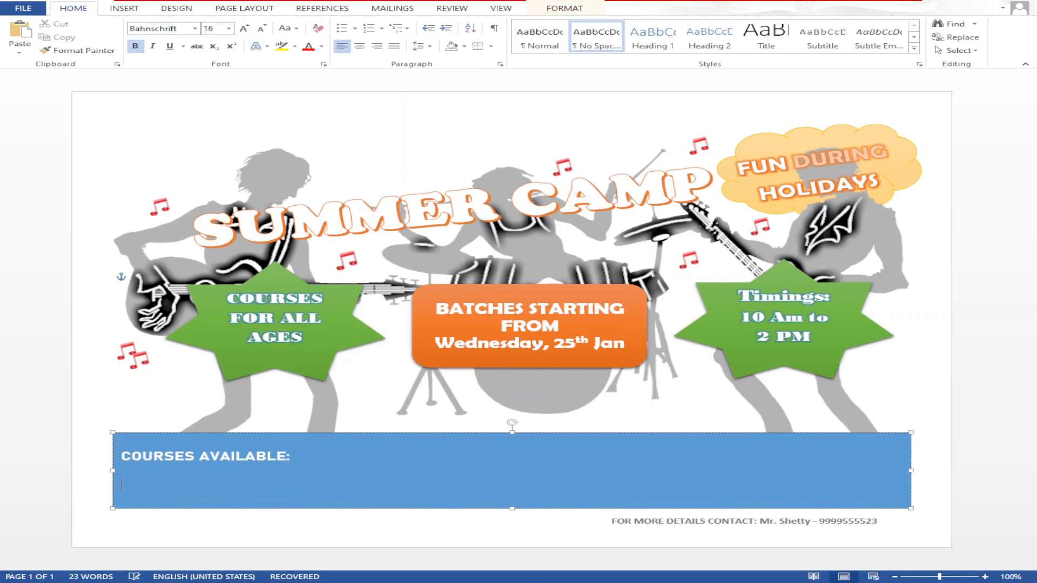
# - Type the course names at size 12, Tab-indented, from ART & CRAFT through SWIMMING and RIDING
pyautogui.hotkey('ctrl', 'shift', ',')
pyautogui.hotkey('ctrl', 'shift', ',')
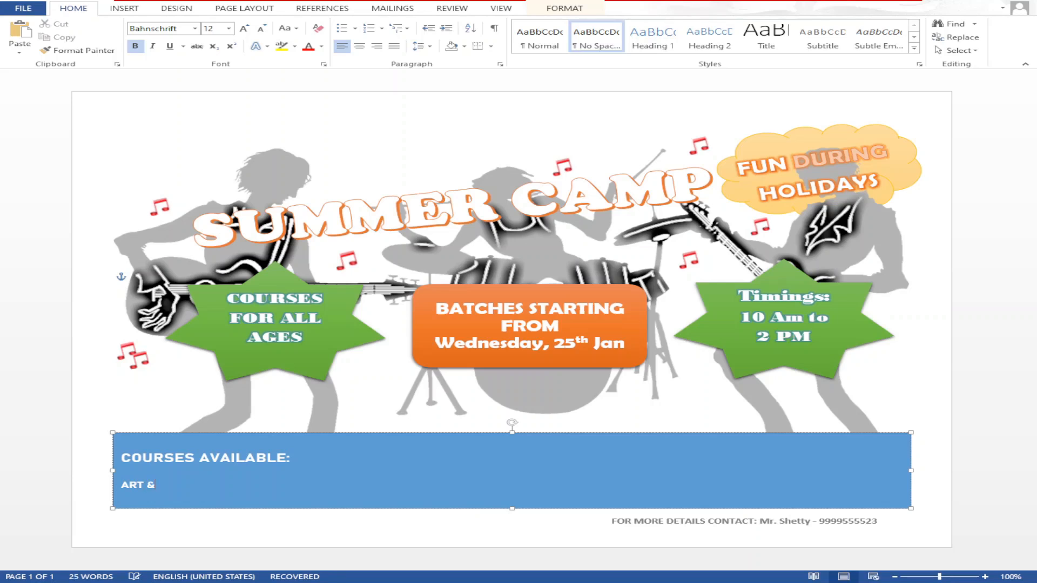
pyautogui.press('Home')
pyautogui.press('Tab')
pyautogui.press('End')
pyautogui.press('Return')
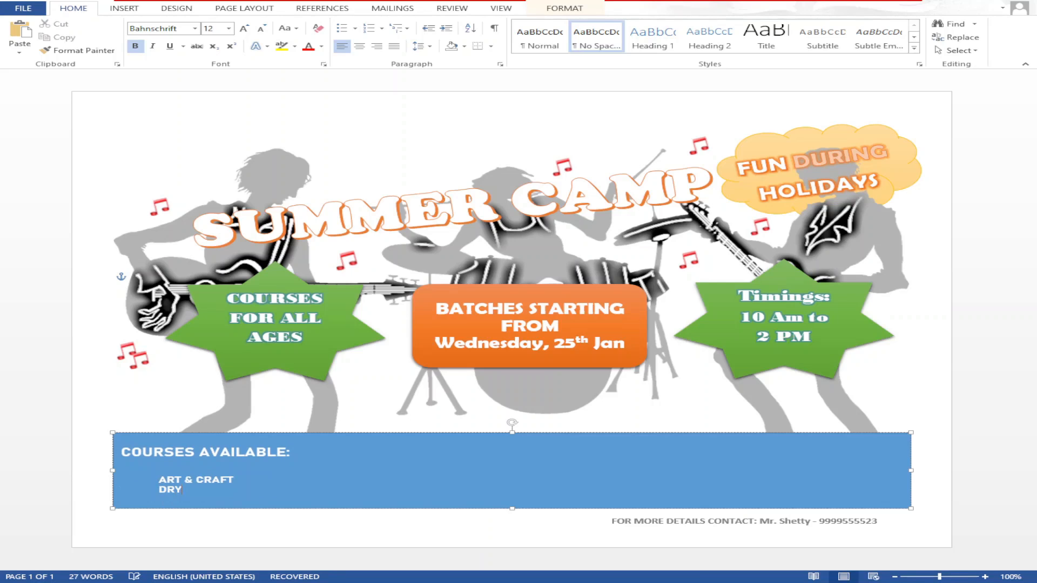
pyautogui.write('DRY FLOWER ARRANGEMENT')
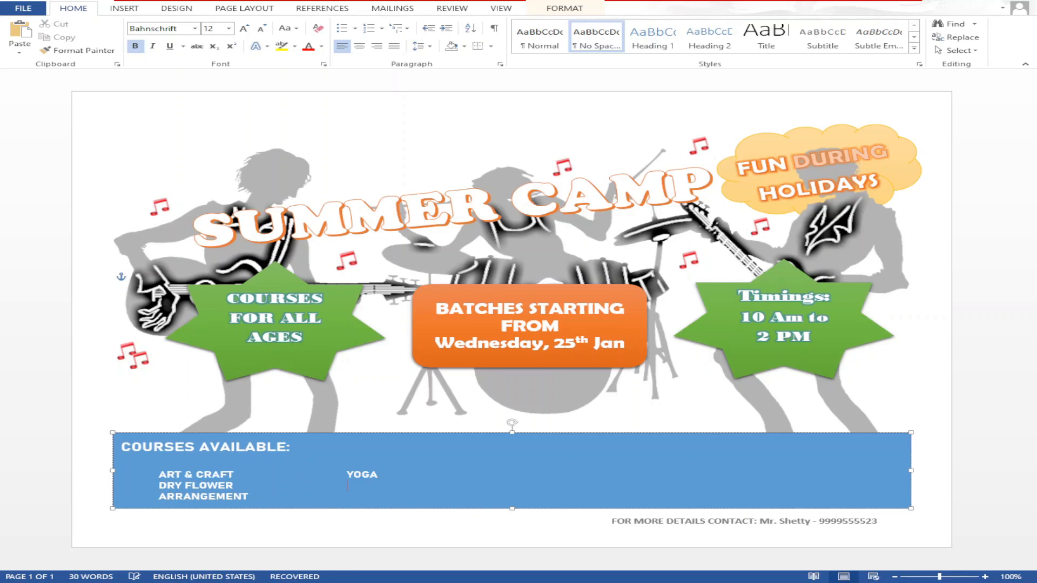
pyautogui.write(' YOGA POT PAINTING')
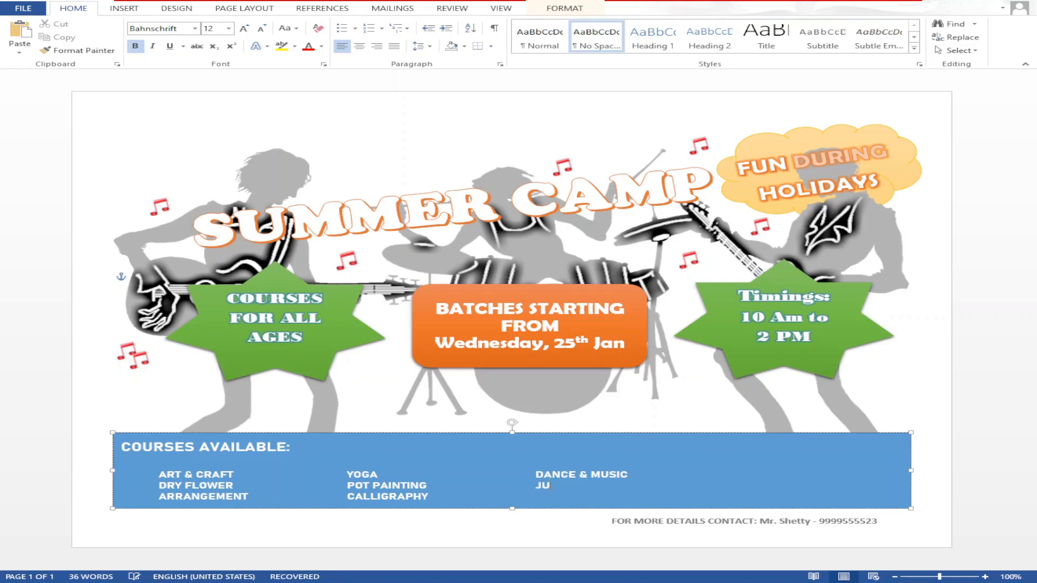
pyautogui.write('DO KARATE')
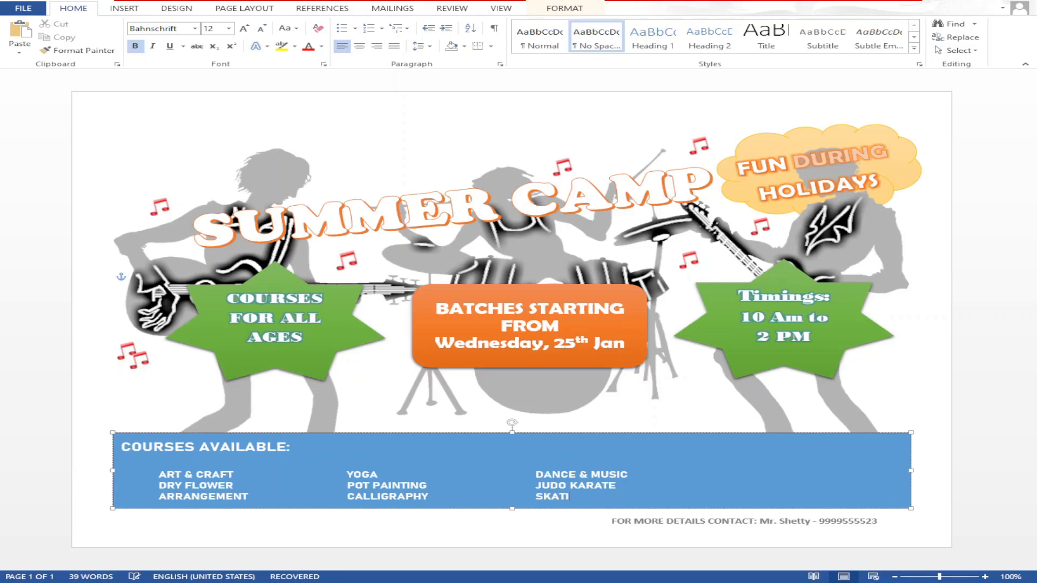
pyautogui.write('SWIMMING')
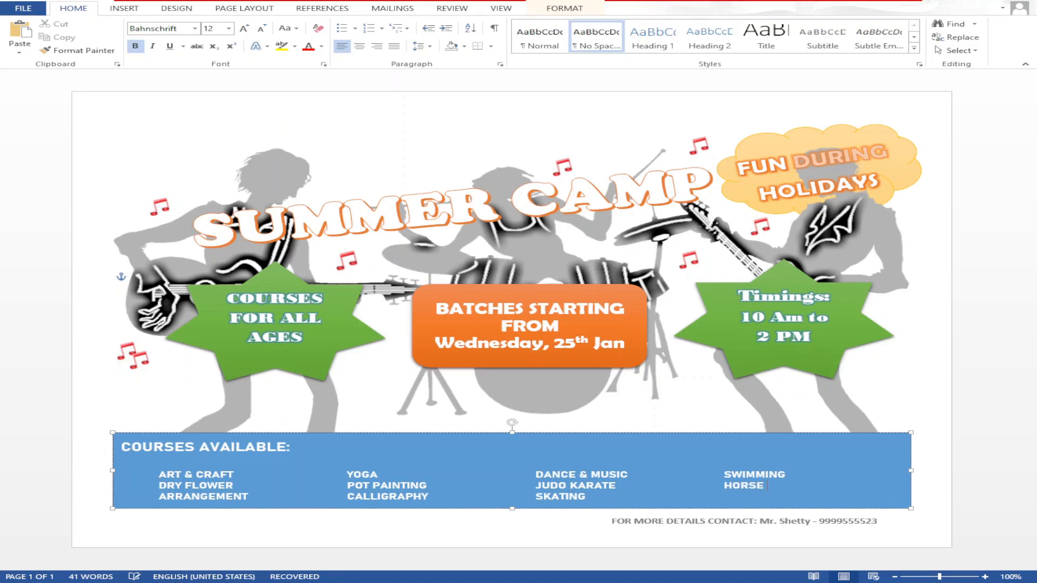
pyautogui.write('RIDING')
# - Make the banner slightly taller and set the list's paragraph spacing before and after to 0 pt
pyautogui.moveTo(511, 509); pyautogui.dragTo(511, 513)
pyautogui.moveTo(160, 476)
pyautogui.mouseDown()
pyautogui.moveTo(586, 500)
pyautogui.moveTo(817, 499)
pyautogui.mouseUp()
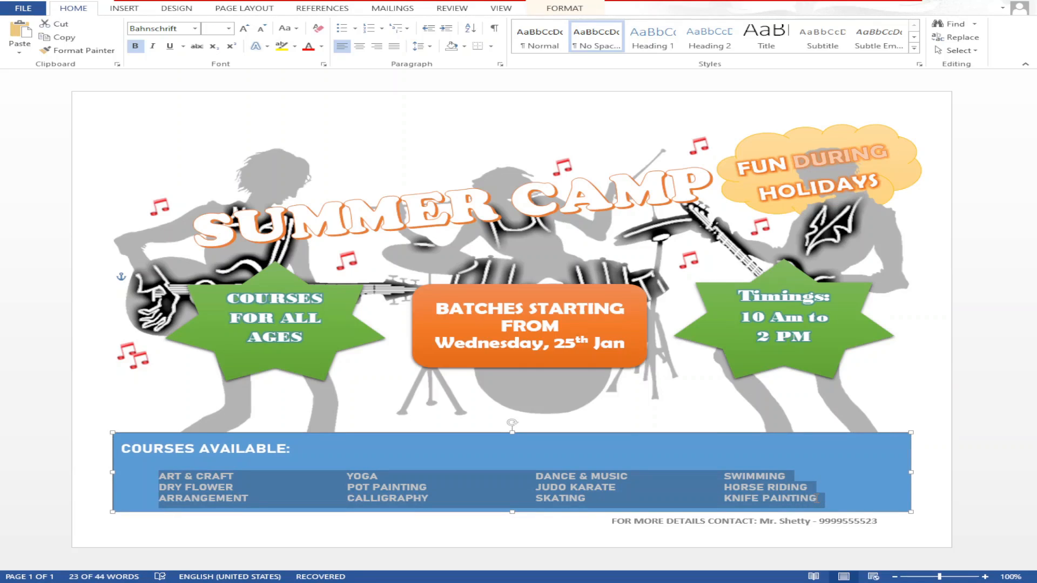
pyautogui.click(189, 8)
pyautogui.click(244, 8)
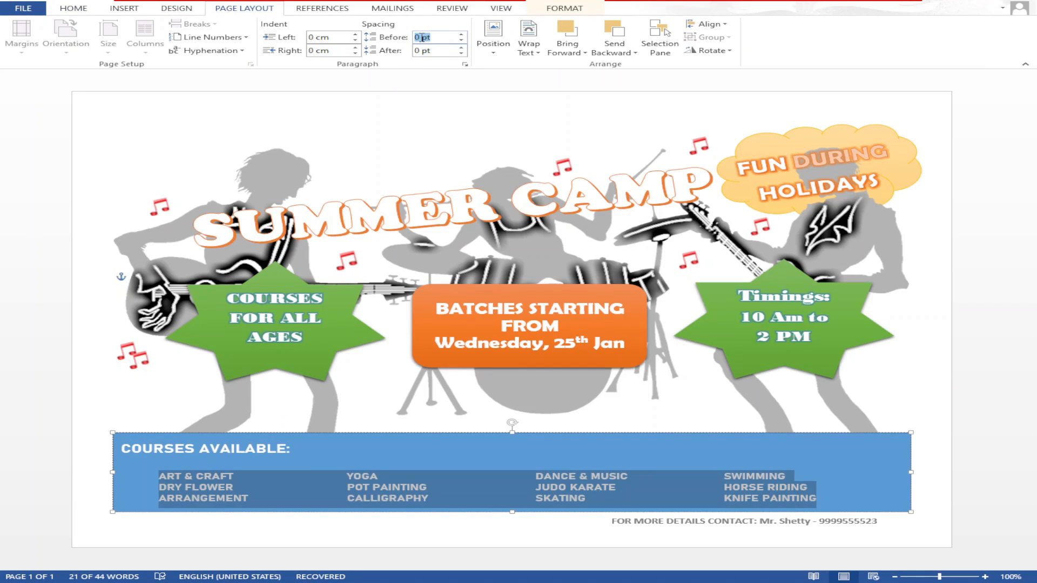
# - Set the blank line under the heading to font size 6
pyautogui.click(197, 457)
pyautogui.click(82, 8)
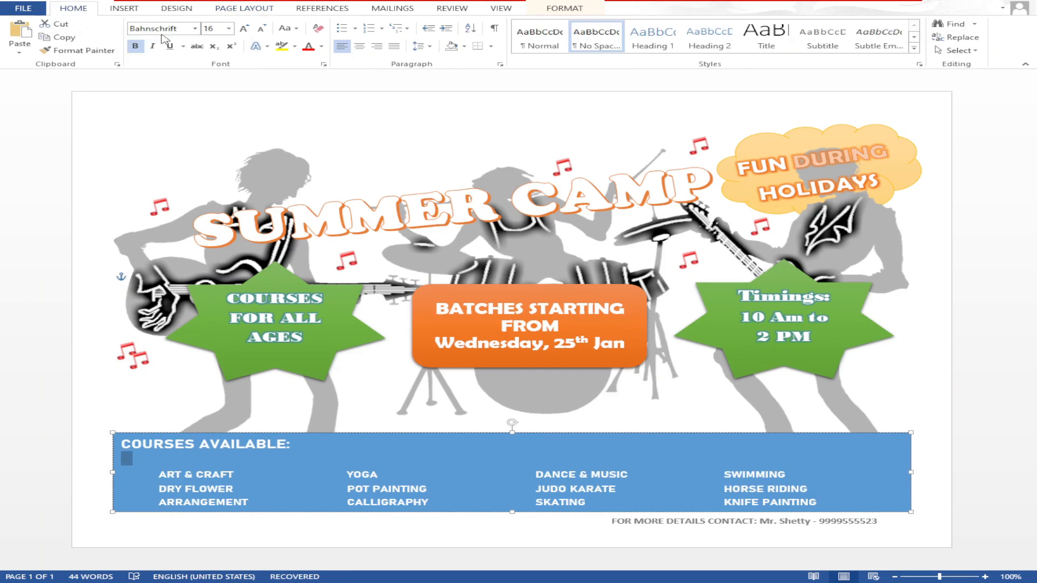
pyautogui.click(217, 30)
pyautogui.write('6')
pyautogui.press('Return')
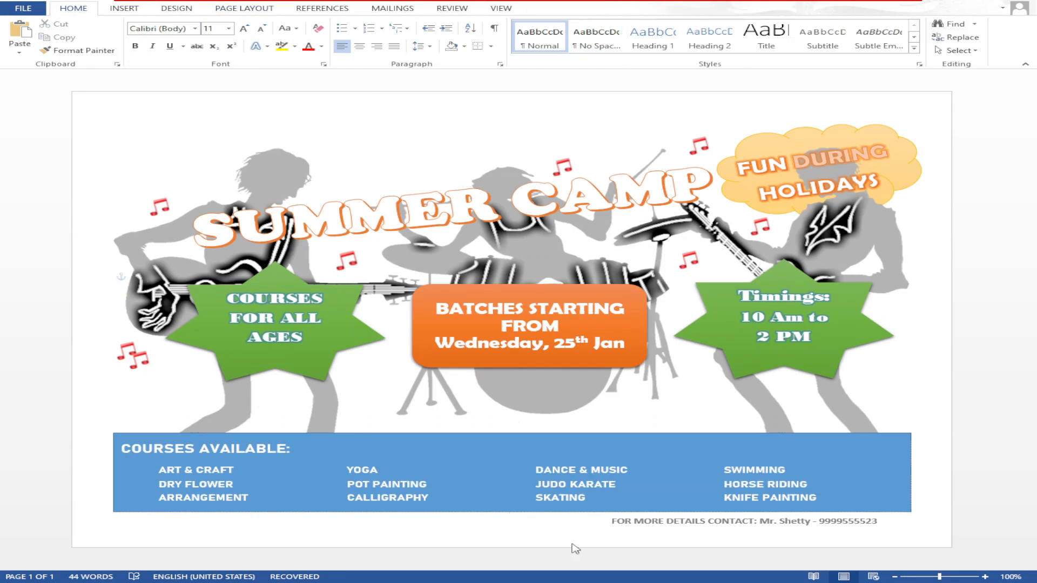
pyautogui.click(124, 8)
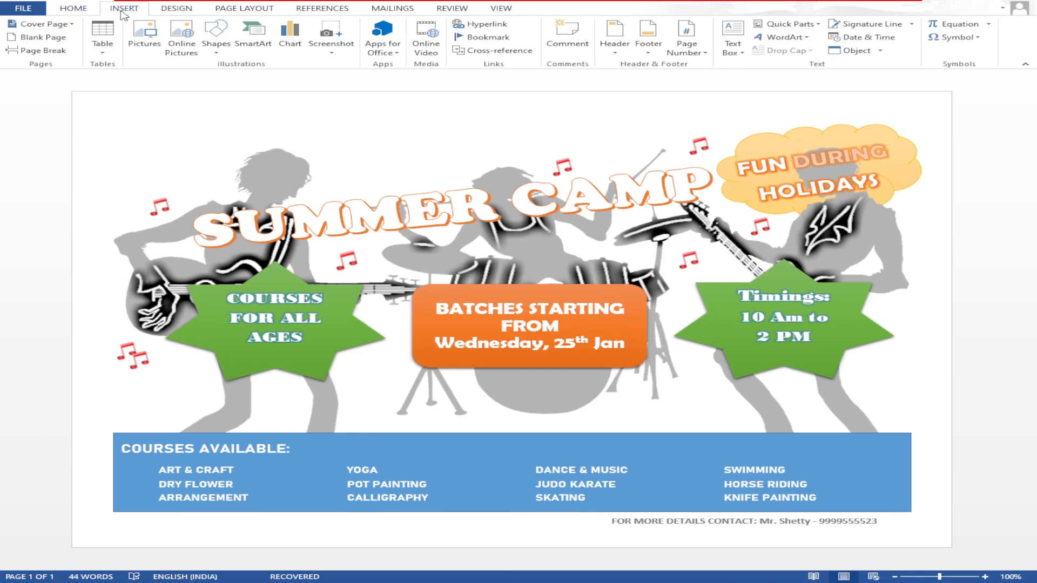
# - Draw small star bullets beside ART & CRAFT and DRY FLOWER and set their text wrapping
pyautogui.click(203, 84)
pyautogui.moveTo(139, 468); pyautogui.dragTo(147, 474)
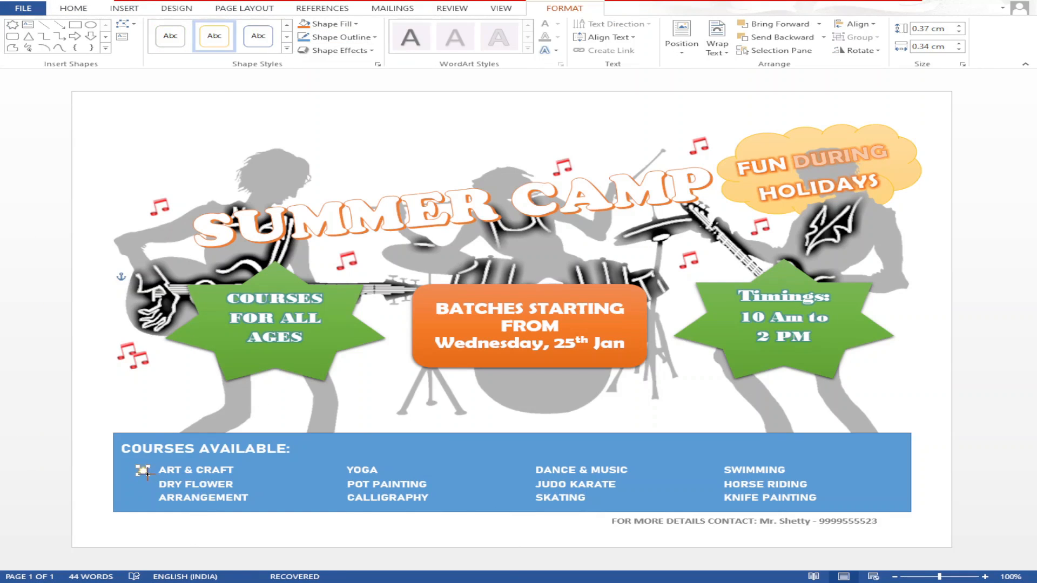
pyautogui.moveTo(143, 470)
pyautogui.mouseDown()
pyautogui.moveTo(139, 499)
pyautogui.moveTo(140, 480)
pyautogui.mouseUp()
pyautogui.click(723, 50)
pyautogui.click(752, 96)
pyautogui.click(244, 488)
pyautogui.click(140, 470)
pyautogui.press('Right')
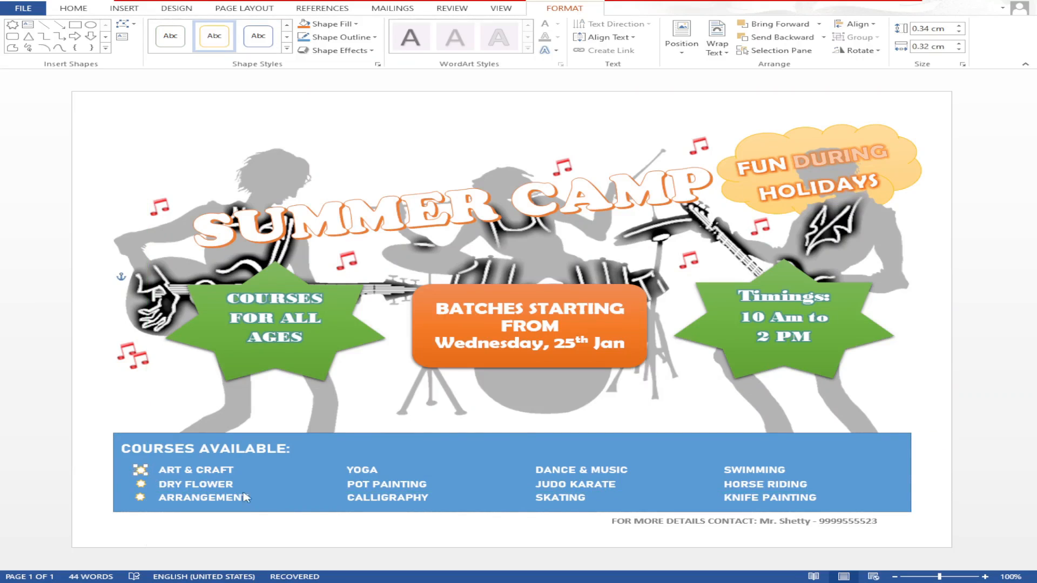
pyautogui.click(246, 497)
# - Copy the three left-column stars to the second column, beside YOGA and POT PAINTING
pyautogui.click(141, 470)
pyautogui.keyDown('shift'); pyautogui.click(140, 484); pyautogui.keyUp('shift')
pyautogui.keyDown('shift'); pyautogui.click(140, 497); pyautogui.keyUp('shift')
pyautogui.hotkey('ctrl', 'c')
pyautogui.hotkey('ctrl', 'v')
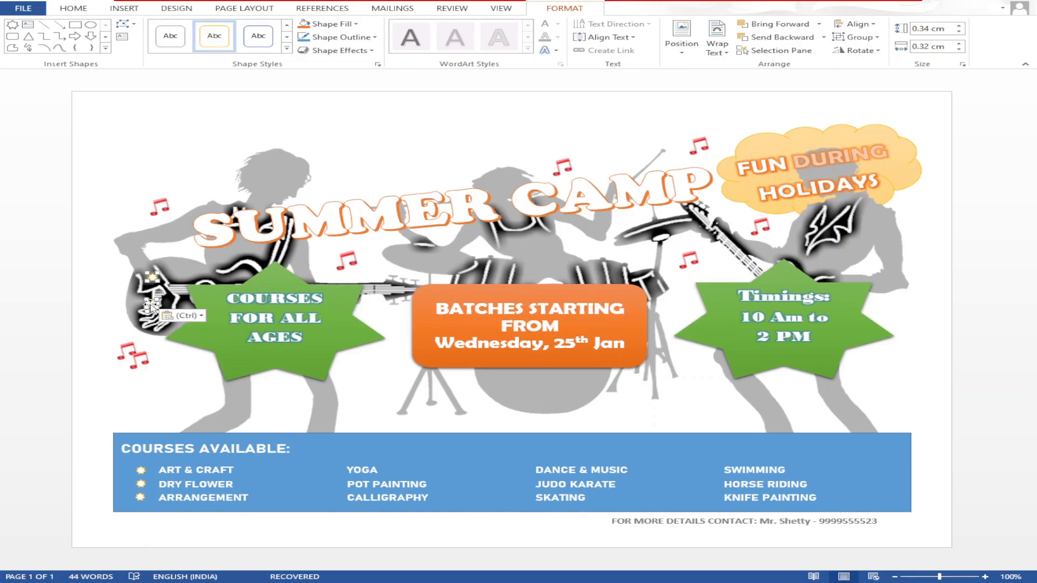
pyautogui.moveTo(152, 309)
pyautogui.mouseDown()
pyautogui.moveTo(199, 403)
pyautogui.moveTo(338, 469)
pyautogui.moveTo(317, 469)
pyautogui.moveTo(330, 467)
pyautogui.moveTo(294, 488)
pyautogui.moveTo(330, 496)
pyautogui.moveTo(317, 488)
pyautogui.moveTo(329, 485)
pyautogui.mouseUp()
pyautogui.click(317, 470)
pyautogui.click(336, 457)
pyautogui.moveTo(329, 448)
pyautogui.mouseDown()
pyautogui.moveTo(324, 483)
pyautogui.moveTo(310, 479)
pyautogui.mouseUp()
pyautogui.click(429, 526)
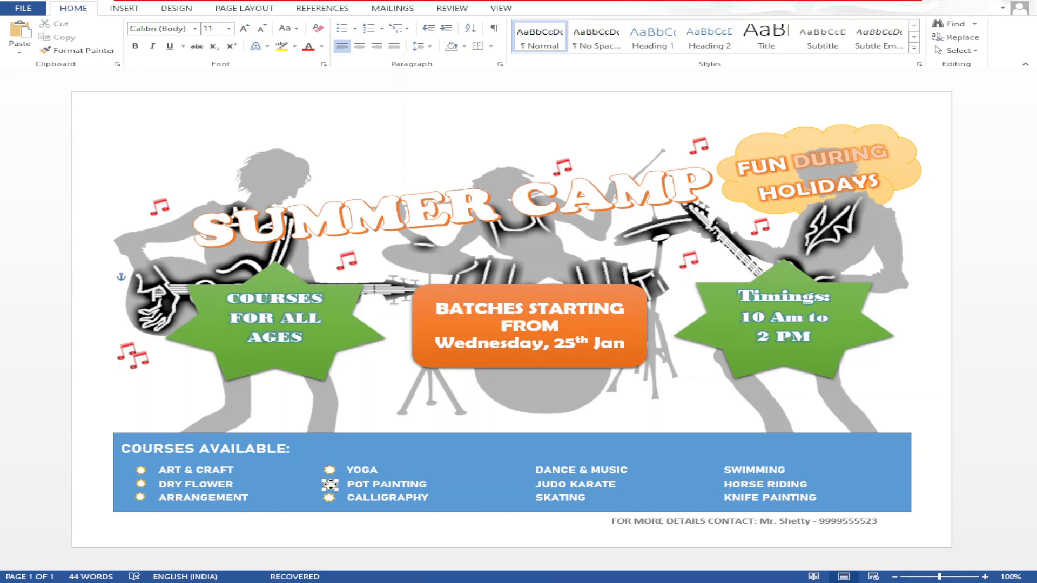
# - Copy star bullets into the third column, including one beside SWIMMING
pyautogui.click(387, 458)
pyautogui.click(332, 471)
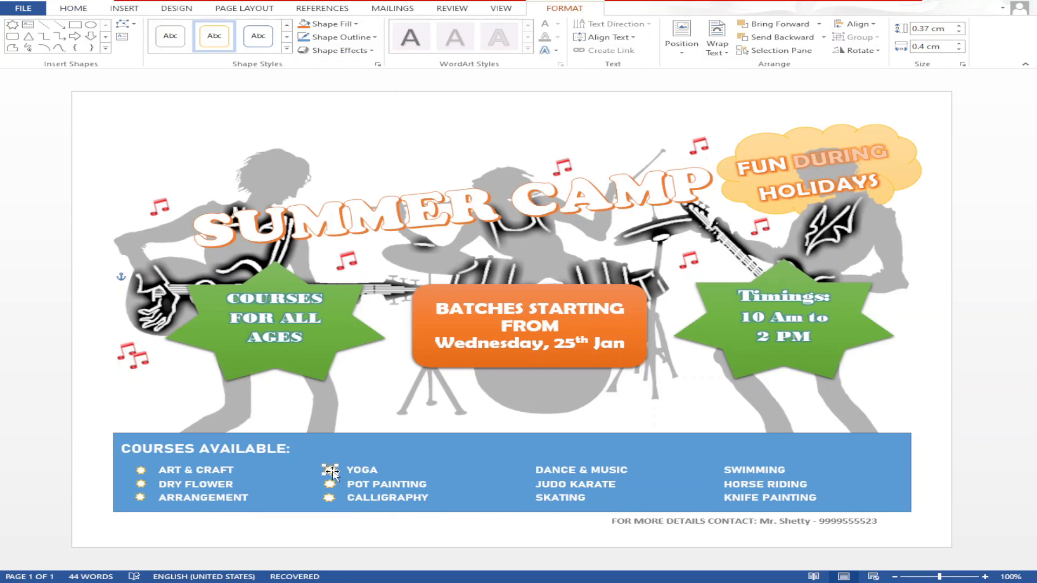
pyautogui.moveTo(335, 475)
pyautogui.mouseDown()
pyautogui.moveTo(512, 503)
pyautogui.moveTo(712, 505)
pyautogui.moveTo(648, 463)
pyautogui.moveTo(706, 470)
pyautogui.mouseUp()
pyautogui.moveTo(707, 469)
pyautogui.mouseDown()
pyautogui.moveTo(707, 485)
pyautogui.moveTo(514, 488)
pyautogui.moveTo(517, 455)
pyautogui.moveTo(520, 484)
pyautogui.moveTo(708, 497)
pyautogui.mouseUp()
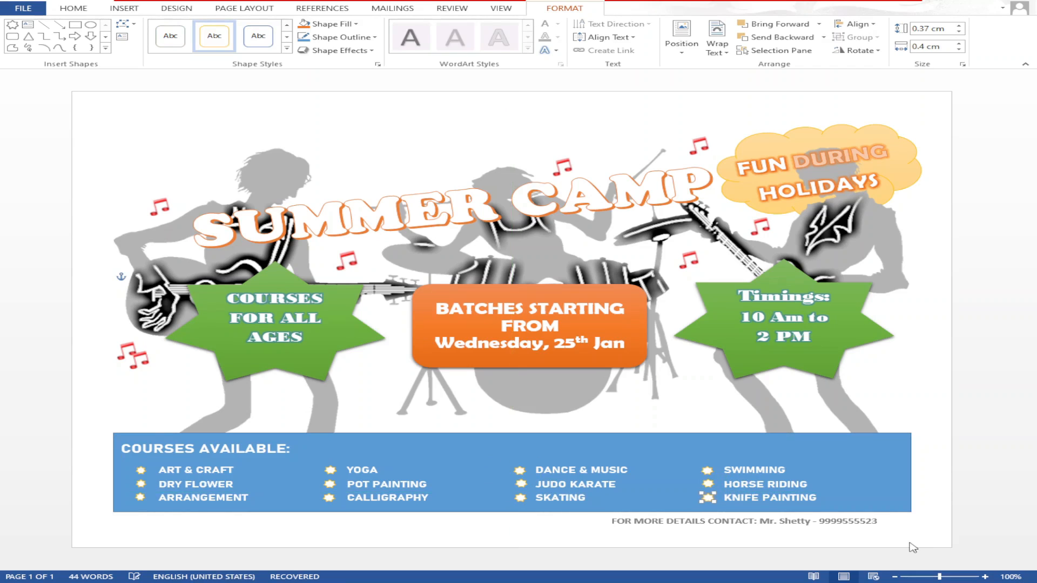
pyautogui.click(706, 471)
pyautogui.click(345, 470)
pyautogui.click(329, 468)
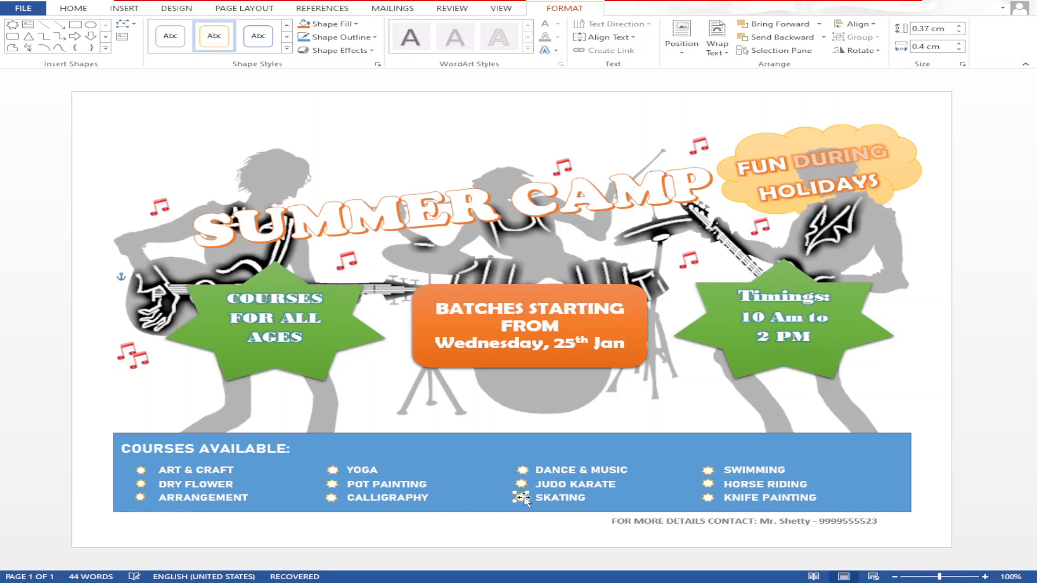
pyautogui.click(540, 471)
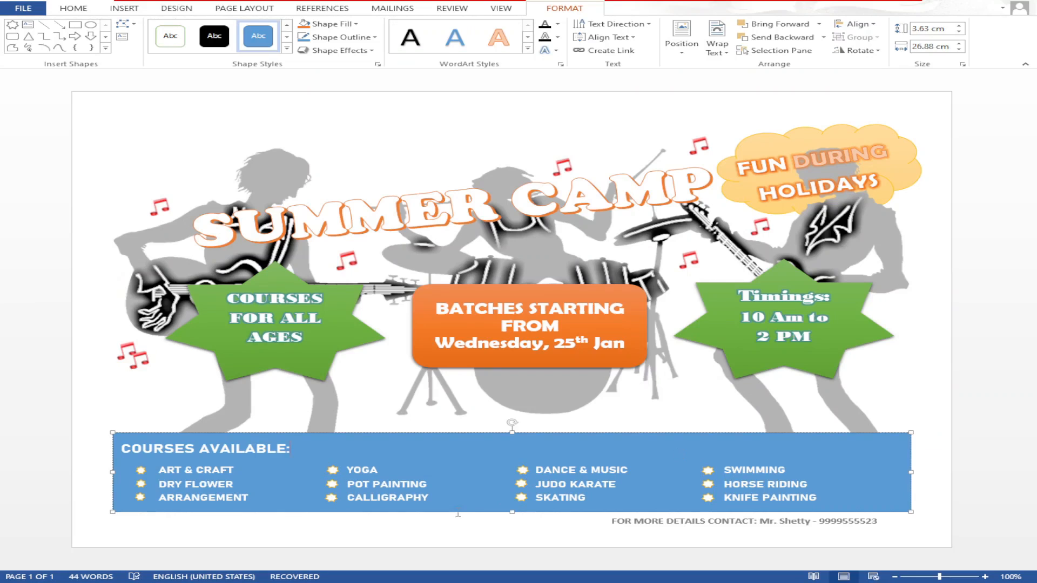
# - Nudge the ART & CRAFT, DRY FLOWER and ARRANGEMENT star bullets into line
pyautogui.click(141, 472)
pyautogui.press('Right')
pyautogui.press('Right')
pyautogui.press('Left')
pyautogui.click(141, 484)
pyautogui.press('Right')
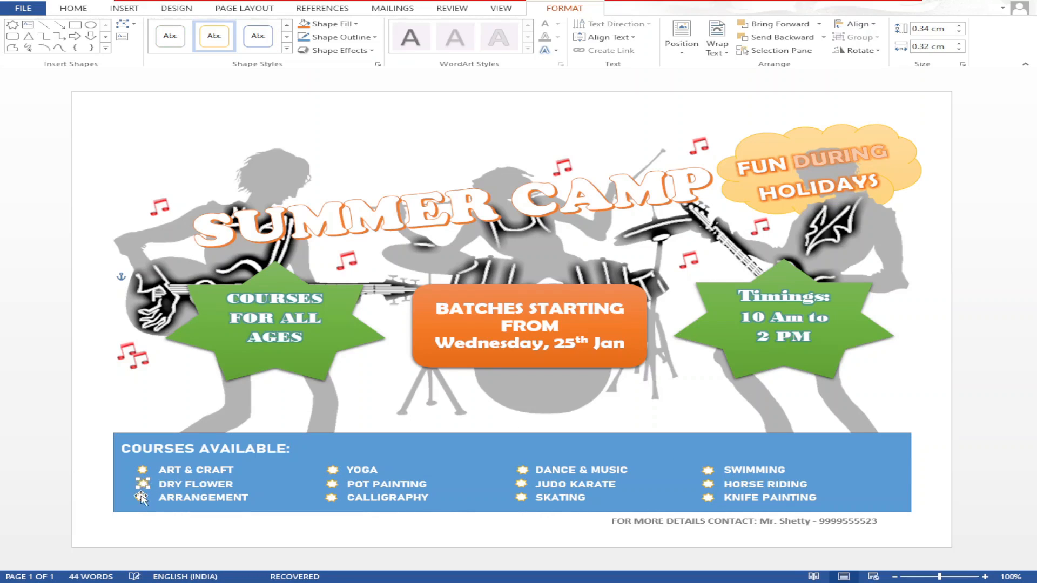
pyautogui.click(140, 497)
pyautogui.press('Right')
pyautogui.click(240, 432)
pyautogui.click(143, 471)
pyautogui.click(330, 500)
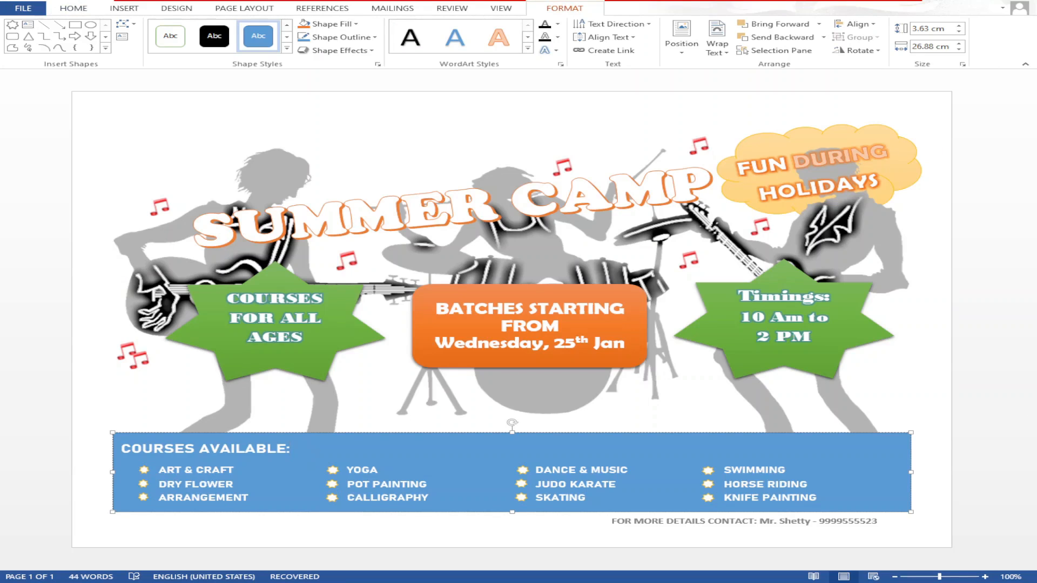
# - Apply the blue WordArt text style to DURING in the cloud
pyautogui.doubleClick(839, 158)
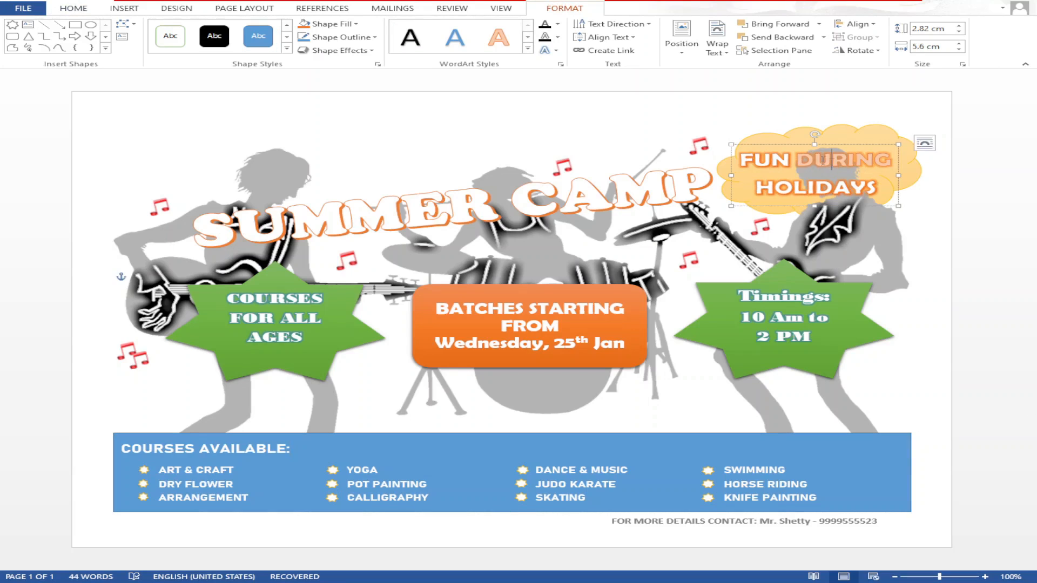
pyautogui.click(448, 39)
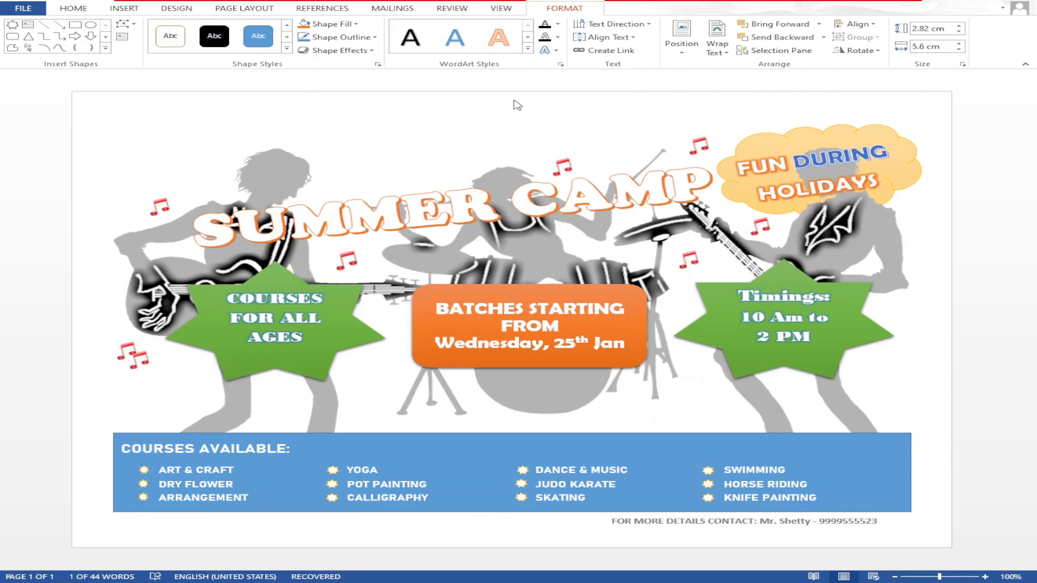
pyautogui.click(843, 316)
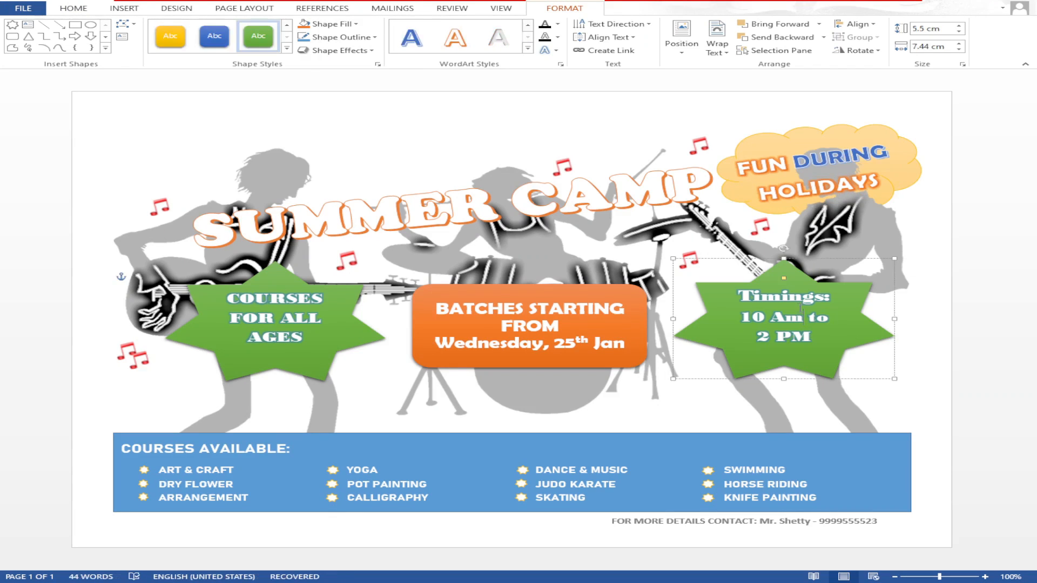
# - Check the background picture and both green stars, then open the File Info page
pyautogui.click(929, 359)
pyautogui.click(927, 363)
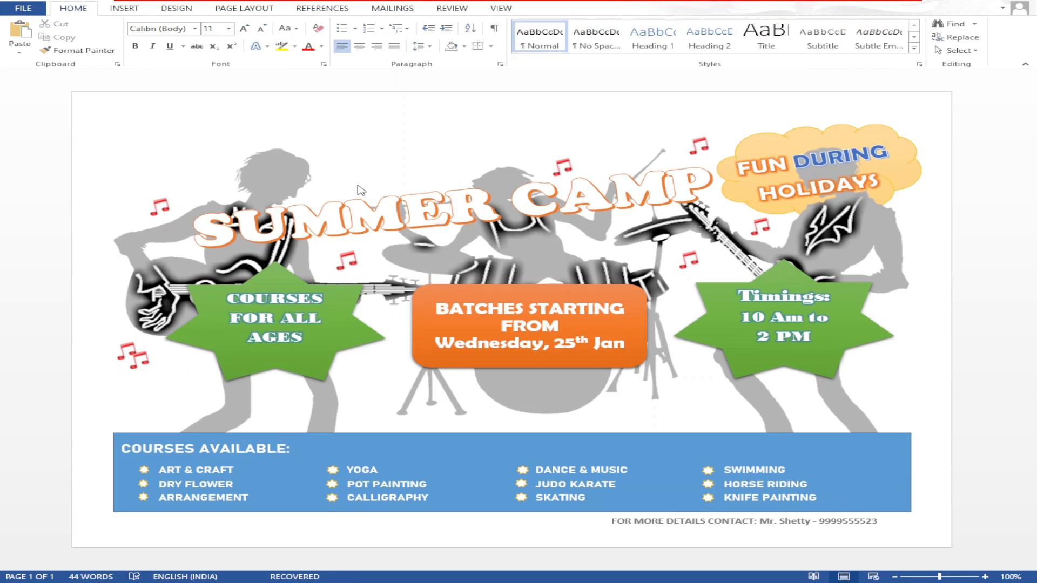
pyautogui.click(279, 359)
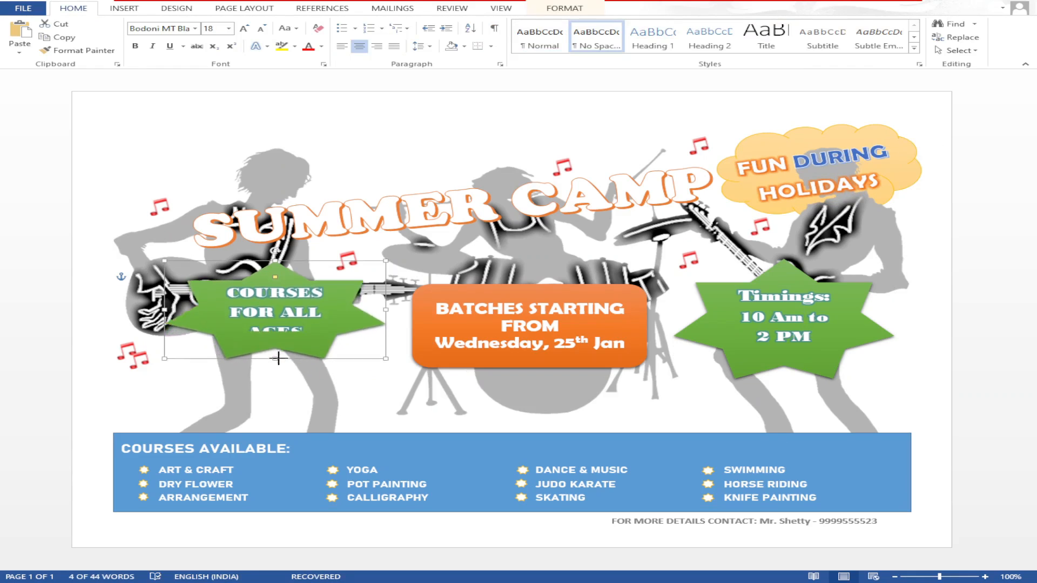
pyautogui.click(787, 358)
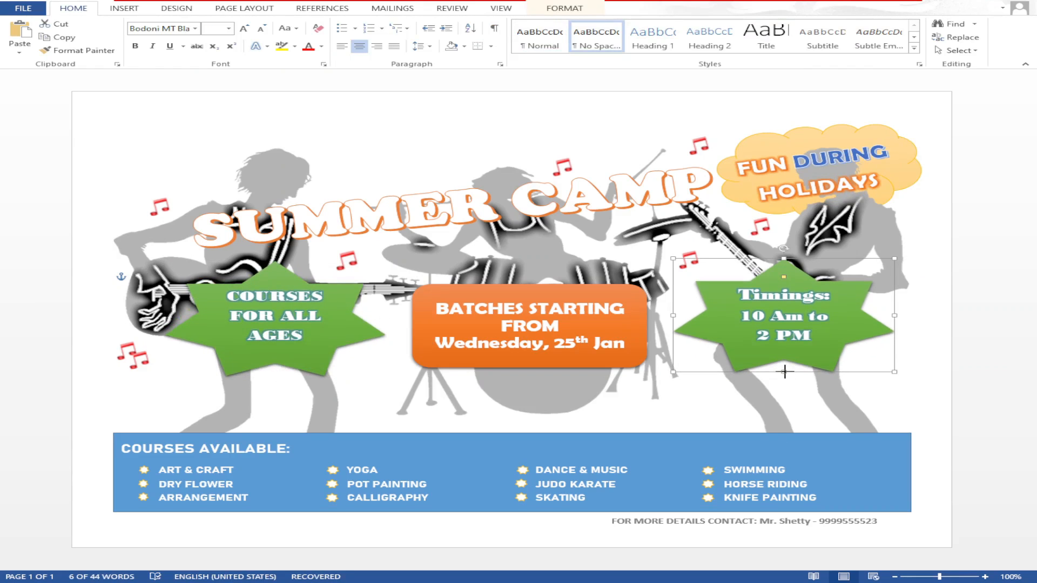
pyautogui.click(793, 410)
pyautogui.click(25, 9)
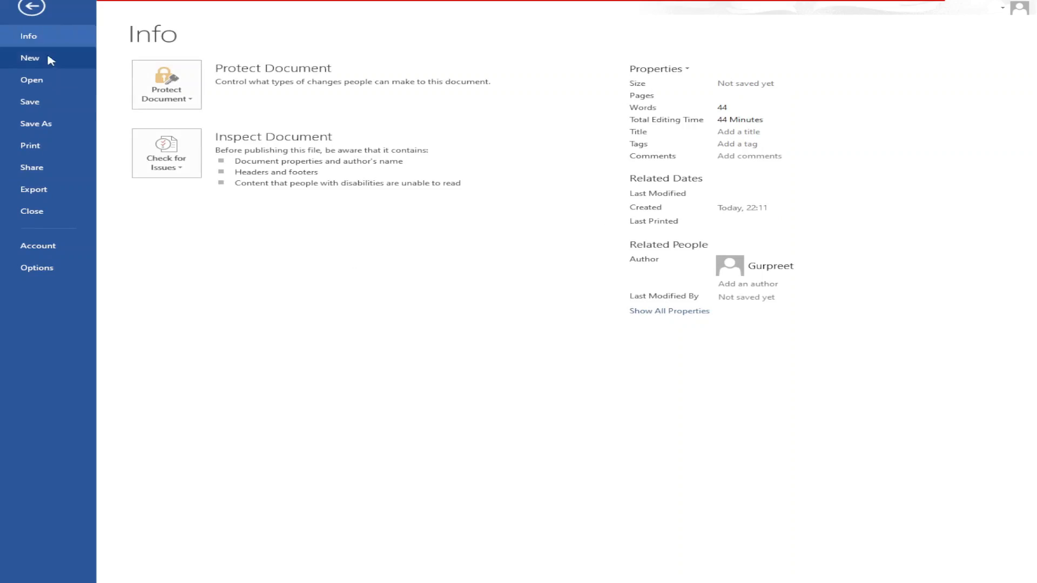
# - Leave the File Info page and return to the flyer
pyautogui.press('Escape')
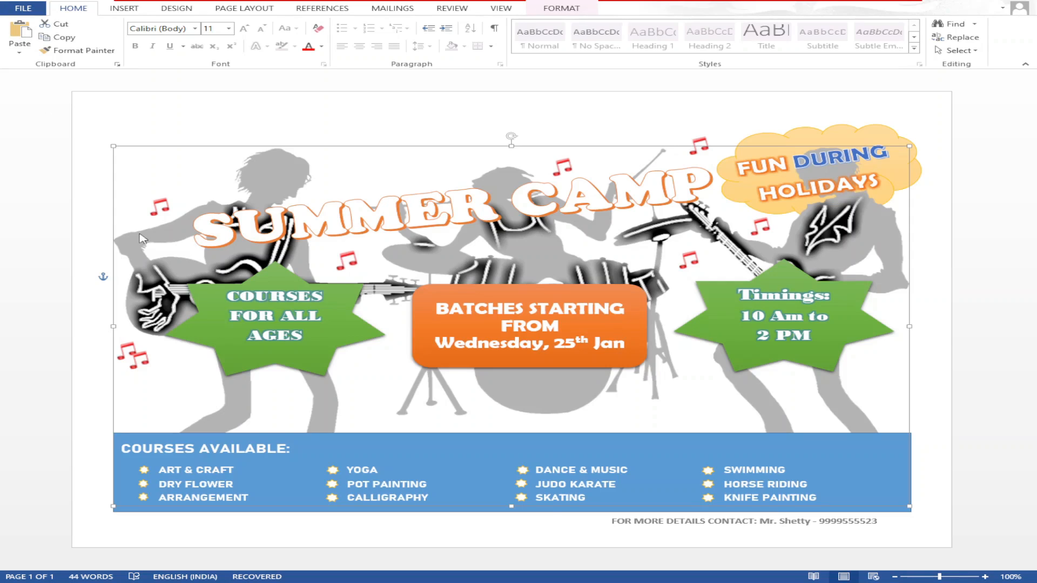